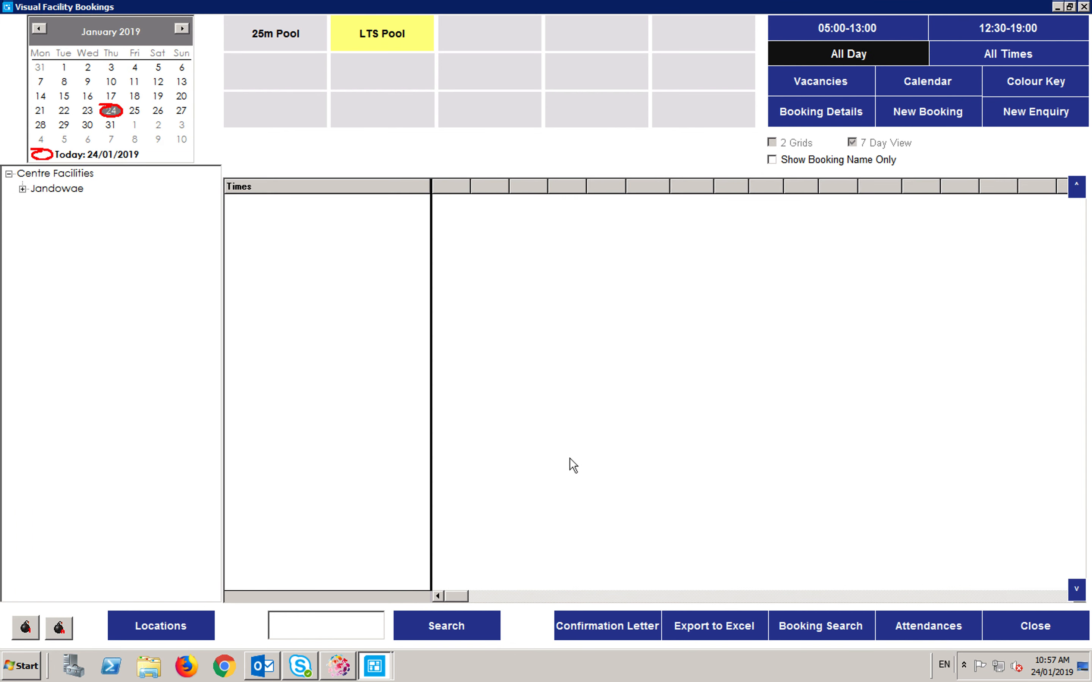
Step: Display the booking grid of Jandowae's 25M Pool for 31 January 2019
left_click(22, 190)
left_click(36, 205)
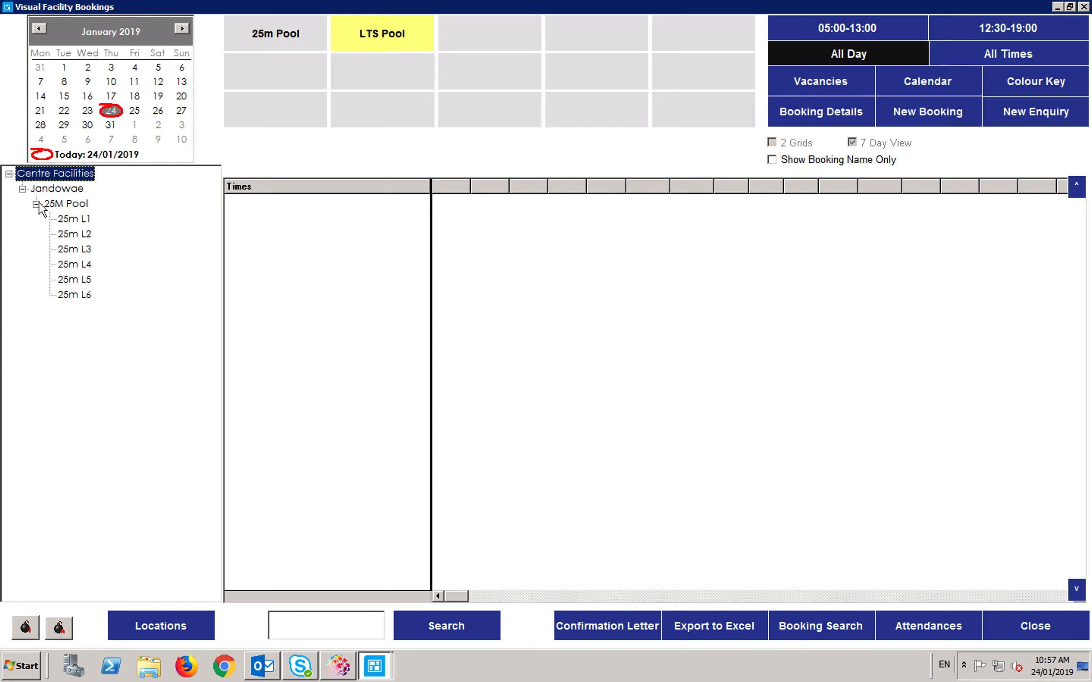
left_click(110, 126)
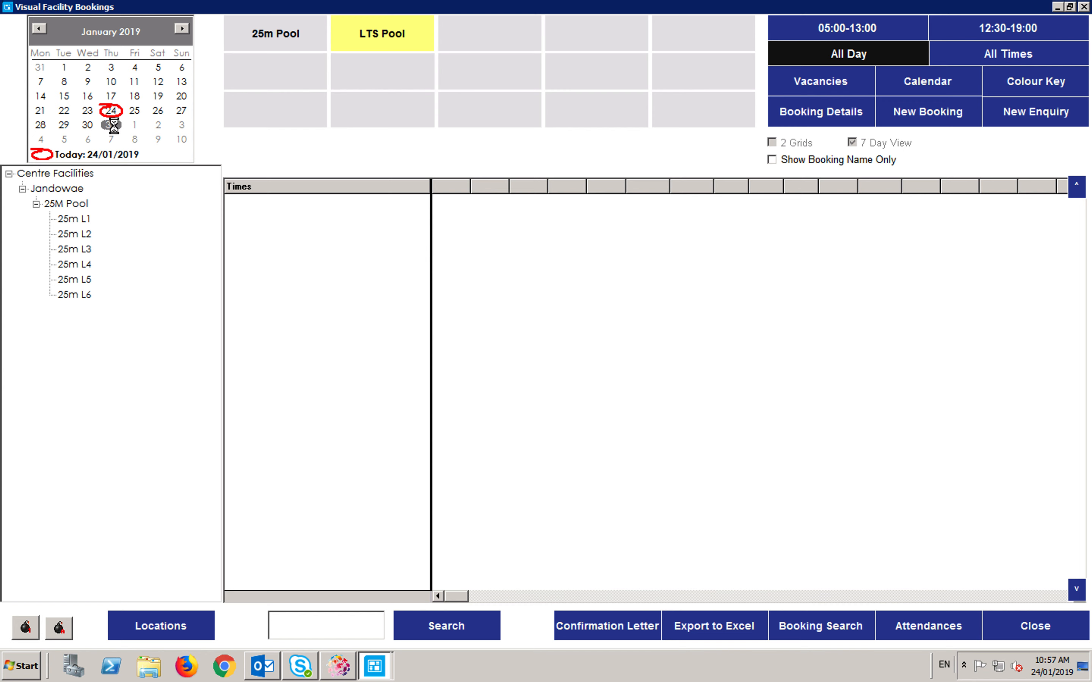
left_click(78, 204)
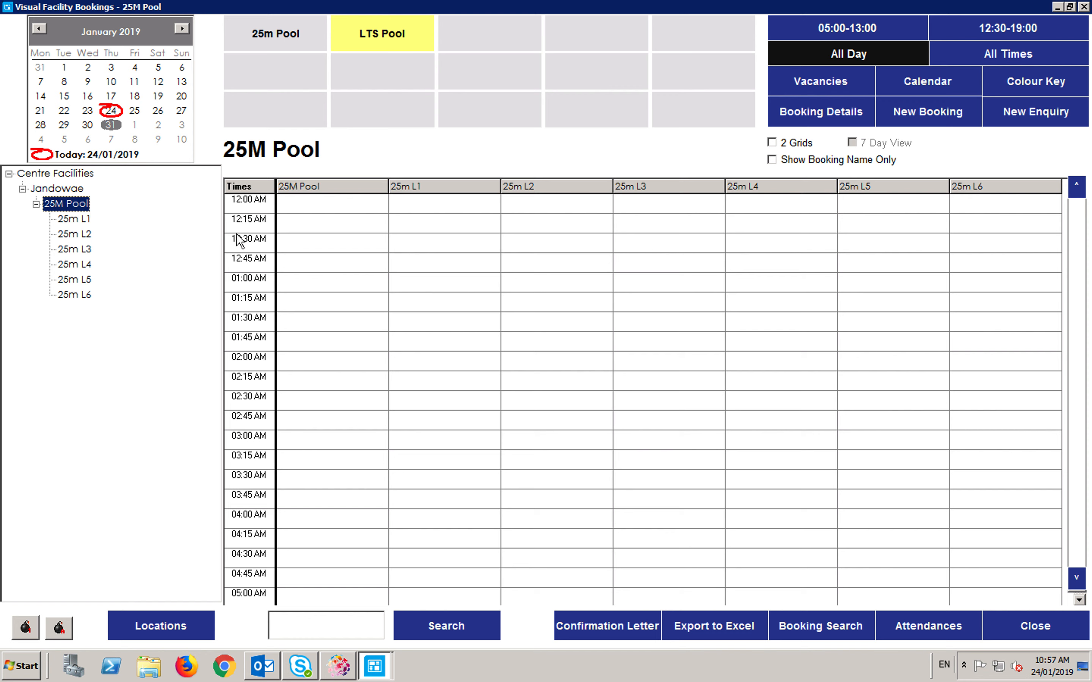
Step: Start a new booking for lane 25m L2 covering 01:30 PM to 02:30 PM
left_click(1077, 548)
left_click(1078, 553)
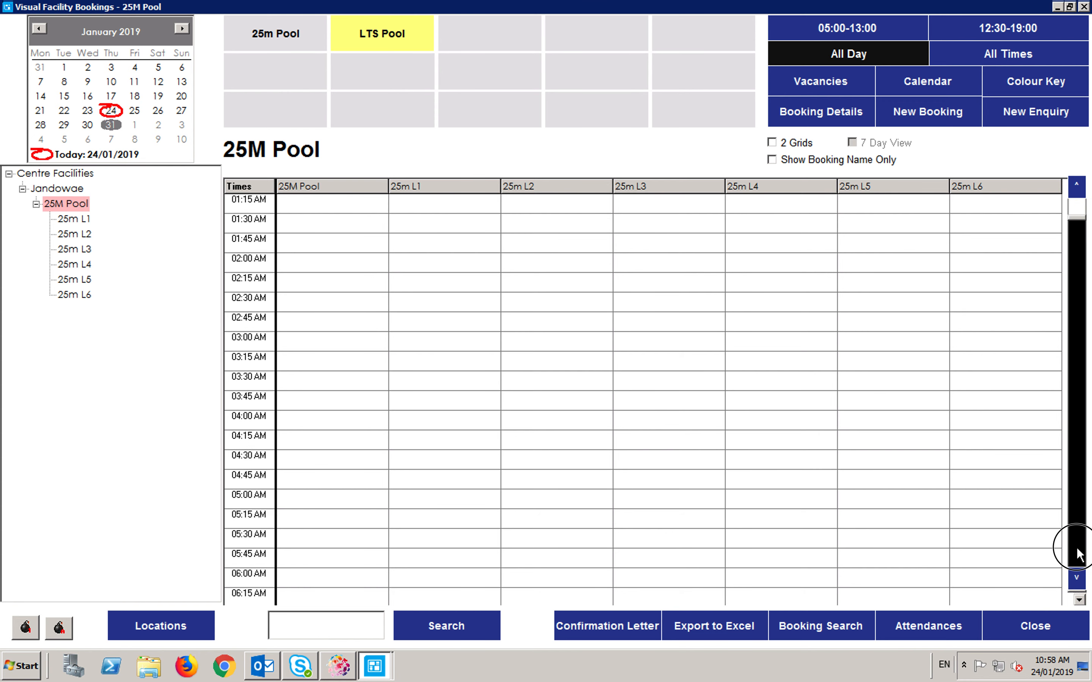
left_click_drag(1077, 549, 1077, 549)
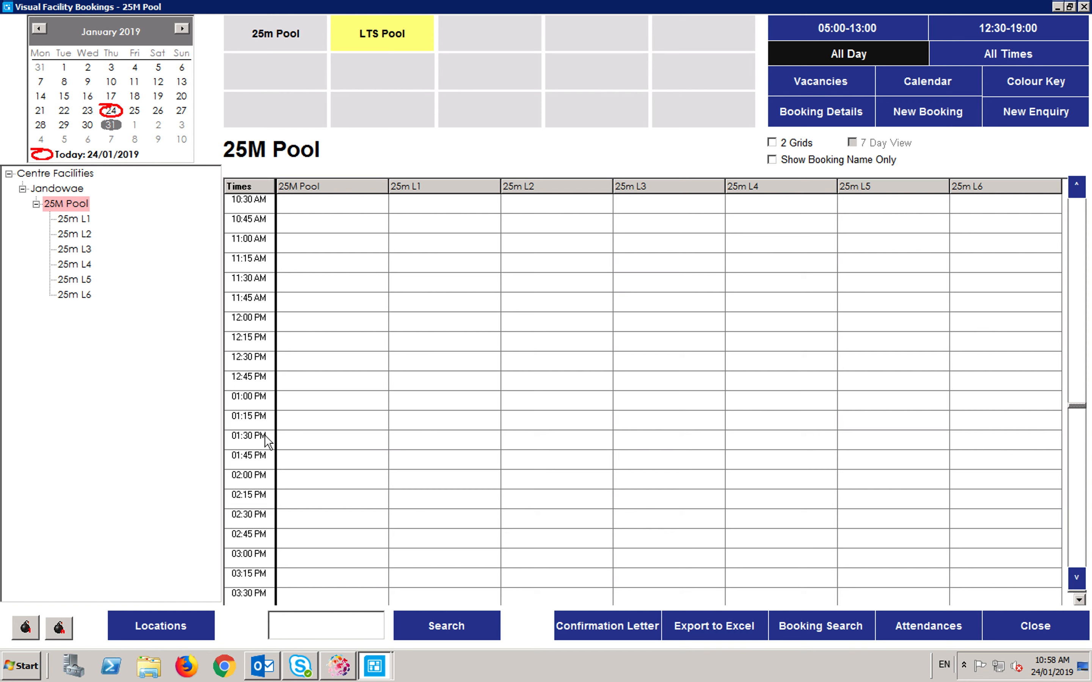
left_click(544, 445)
left_click(547, 461, "shift")
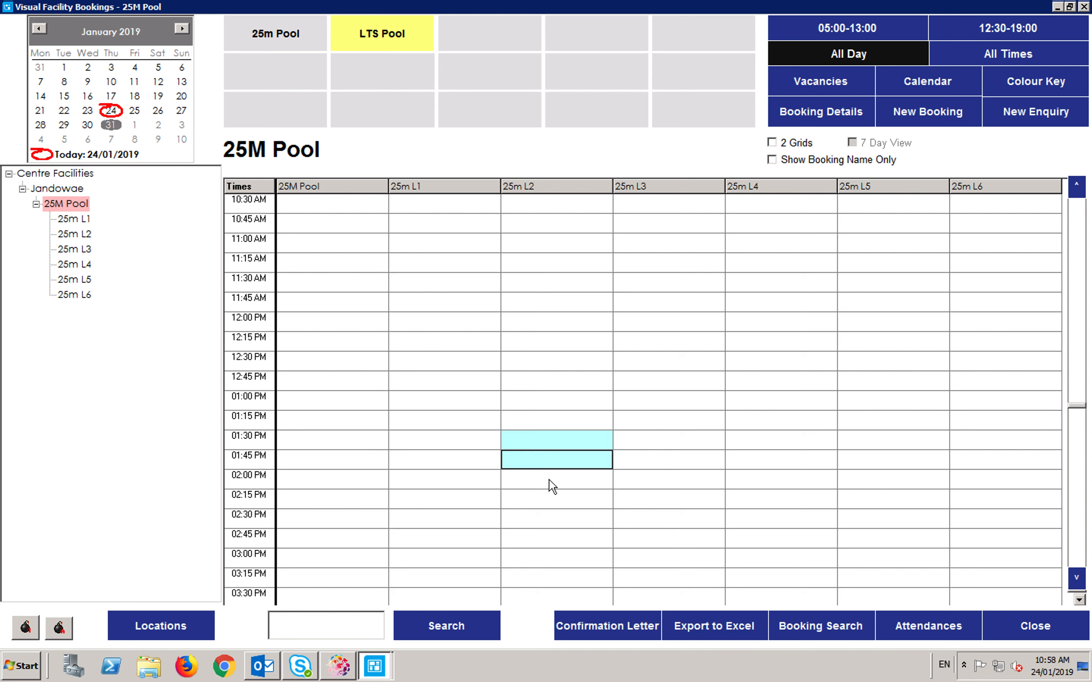
left_click(556, 488, "shift")
left_click(556, 501, "shift")
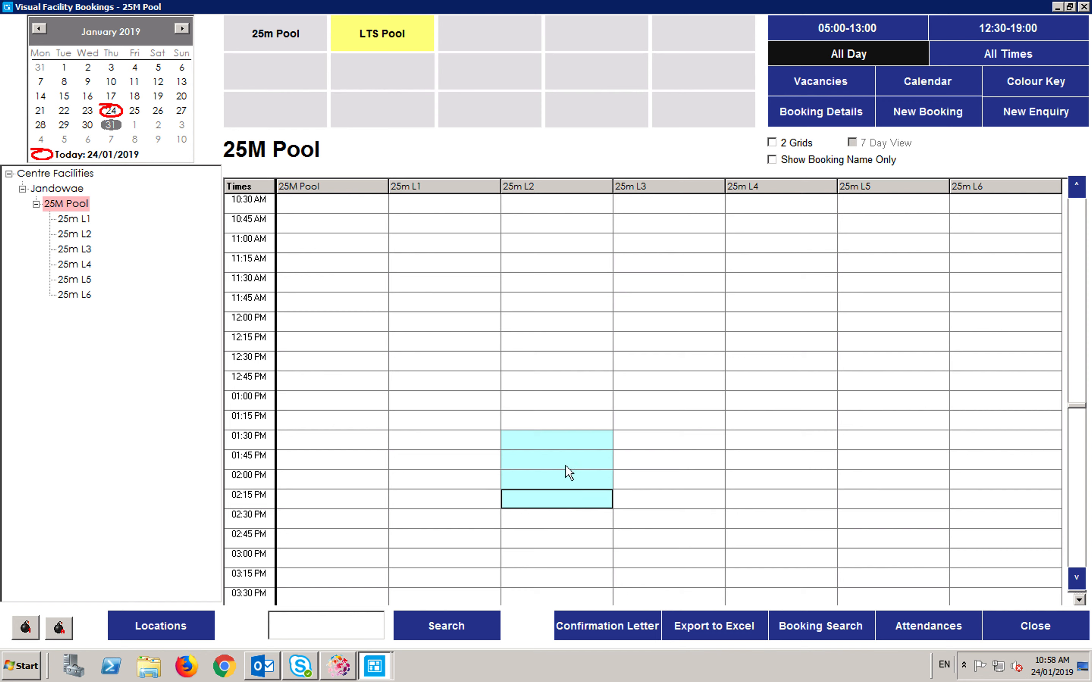
right_click(558, 440)
left_click(596, 459)
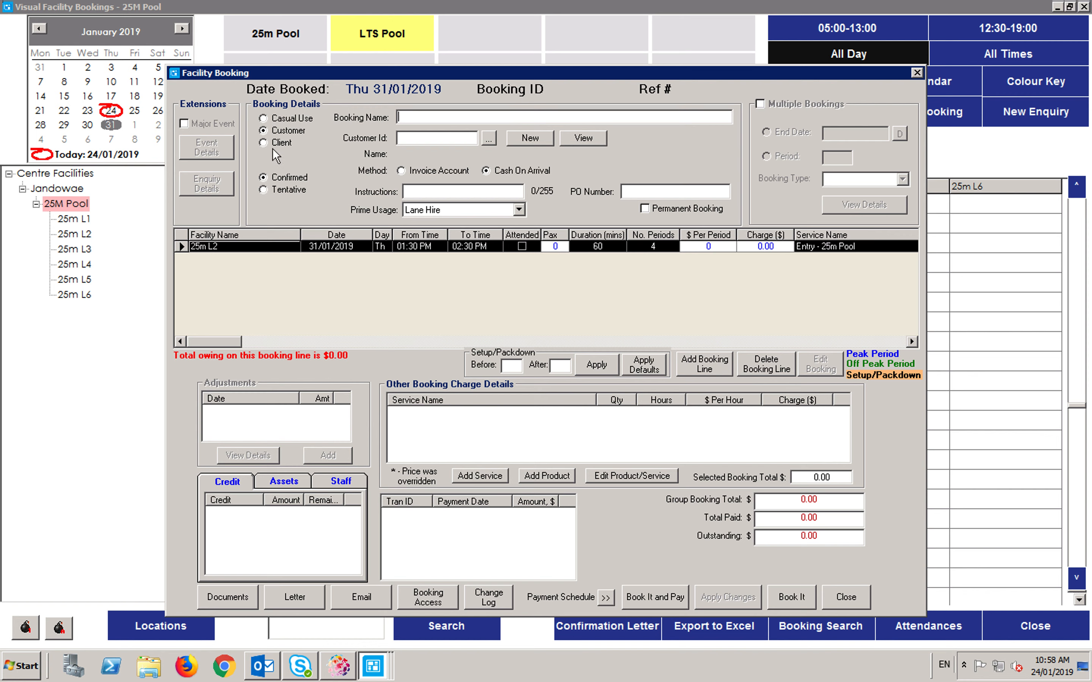
Step: Make it a client booking named "Burra Burri School LTS" and assign Burra Burri State School, searching client names containing "BURRA"
left_click(263, 142)
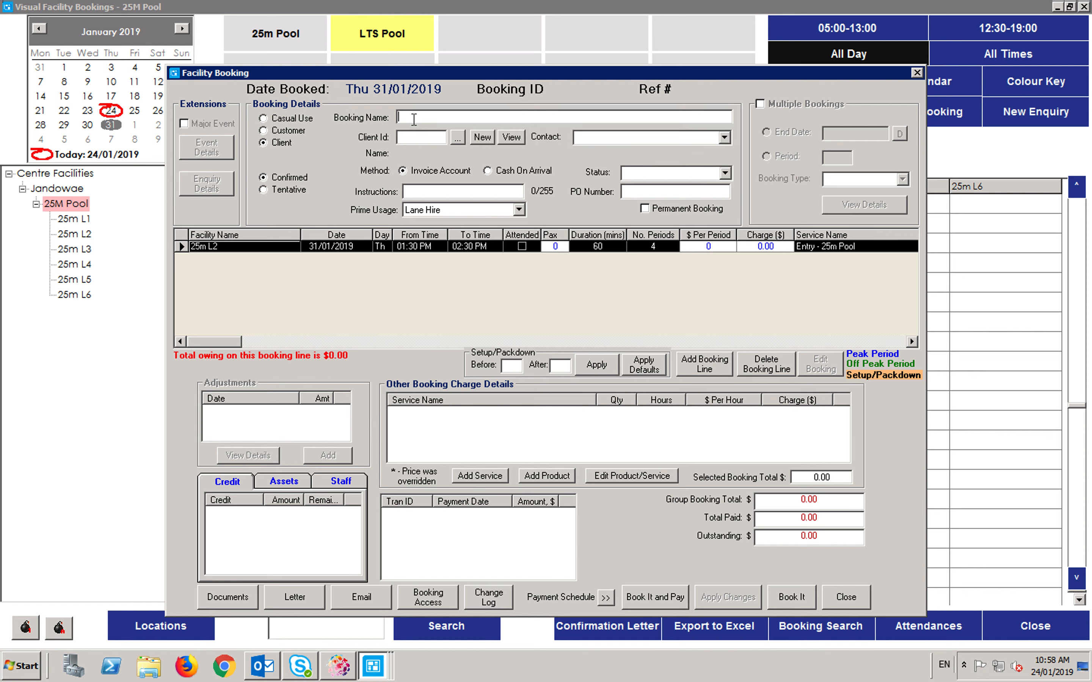
type("Burra Burri School LTS")
left_click(458, 137)
left_click(195, 452)
left_click(311, 440)
left_click(378, 432)
type("BURRA")
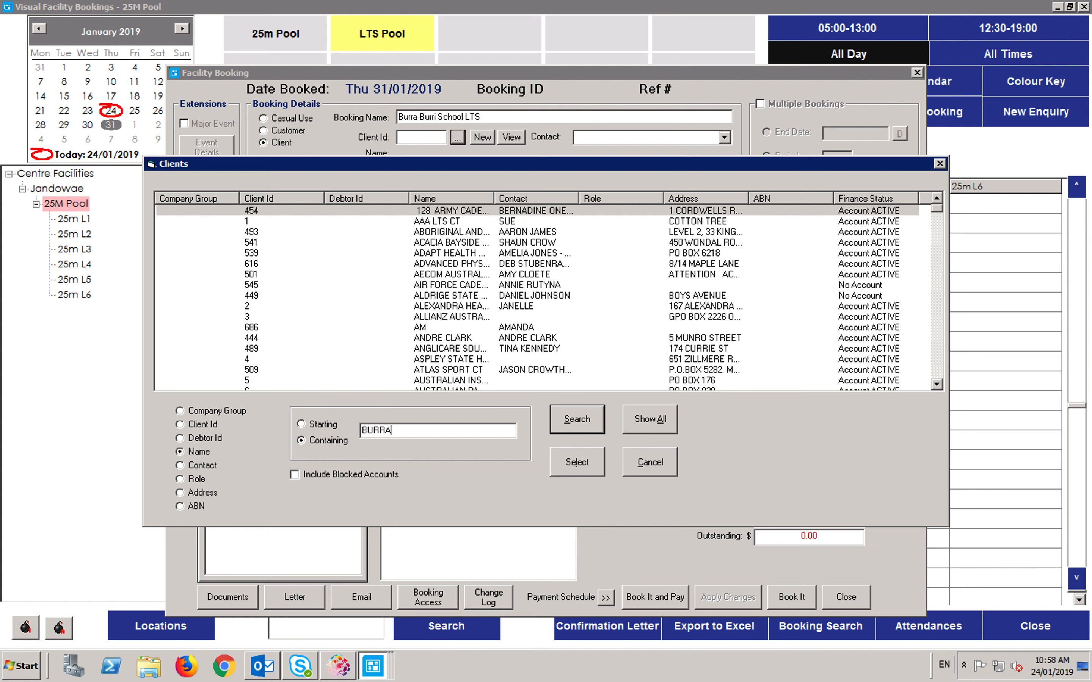
key("Return")
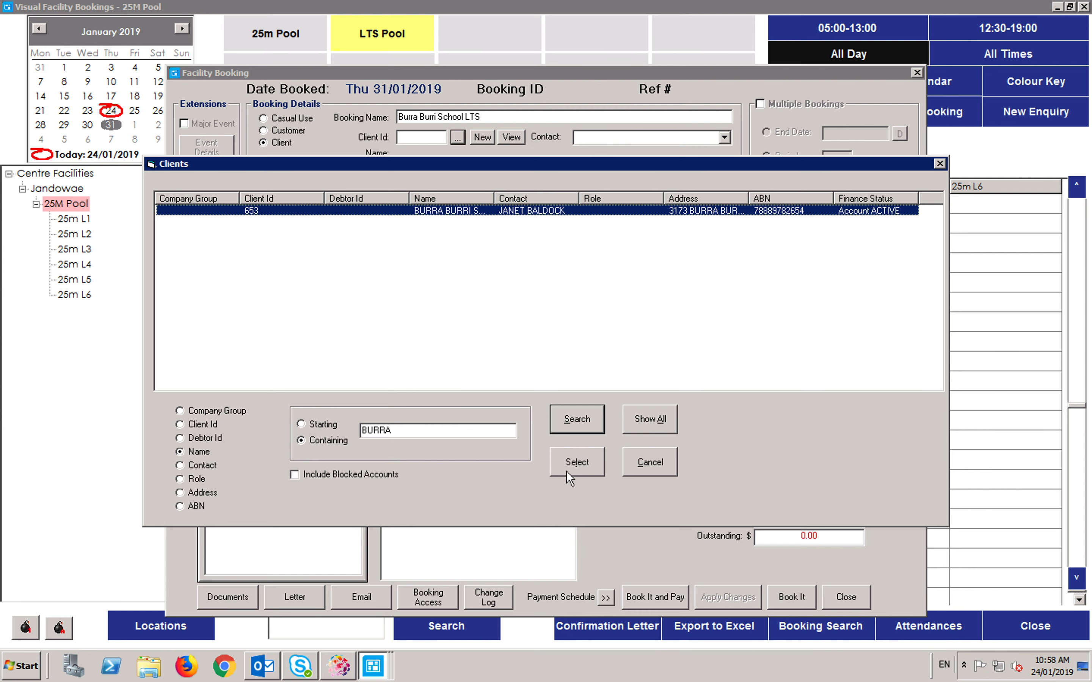
left_click(579, 466)
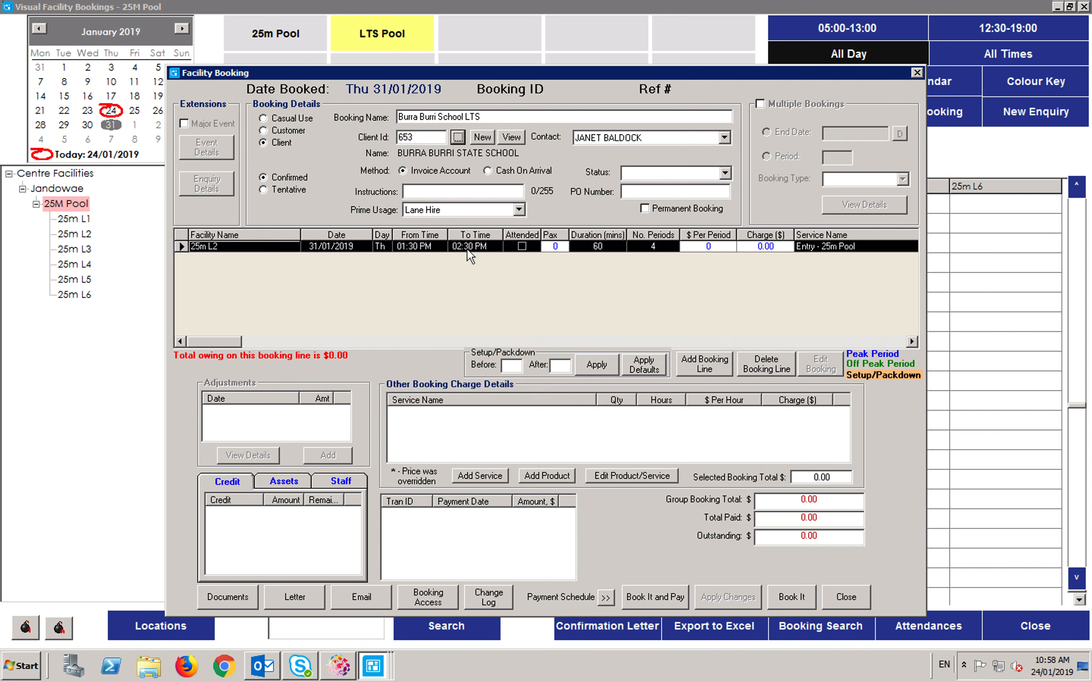
Step: Enable multiple bookings of type Week with end date 28 March 2019, and review the list of dates
left_click(760, 104)
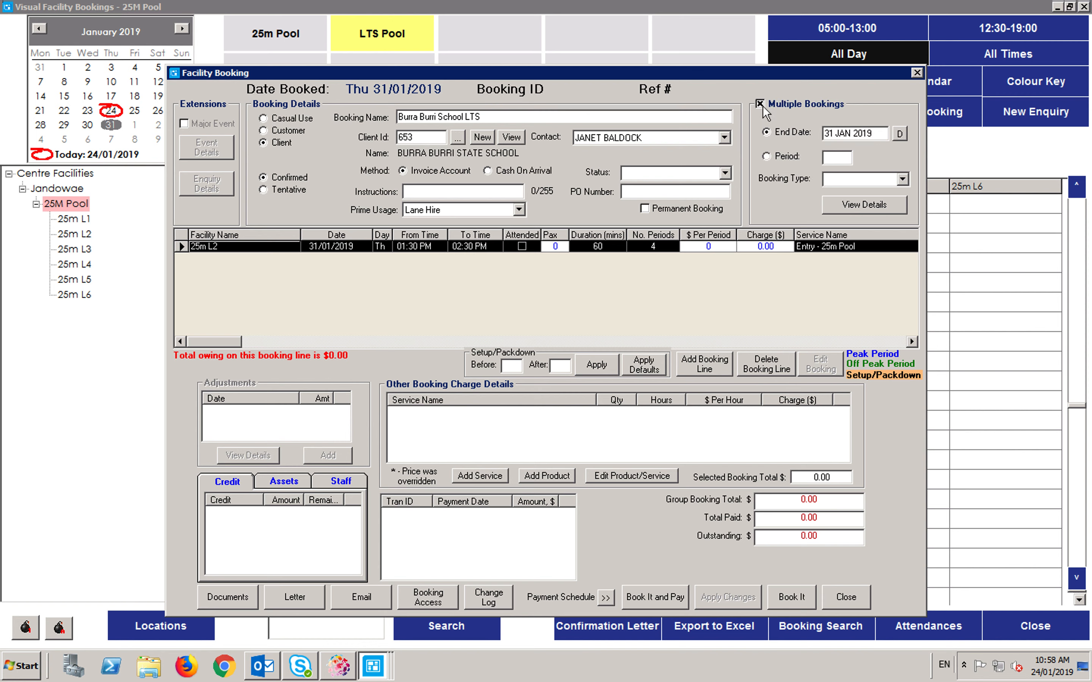
left_click(885, 135)
type("28")
type(" FEB")
key("BackSpace")
key("BackSpace")
key("BackSpace")
type("MARCH 2019")
key("Tab")
left_click(901, 179)
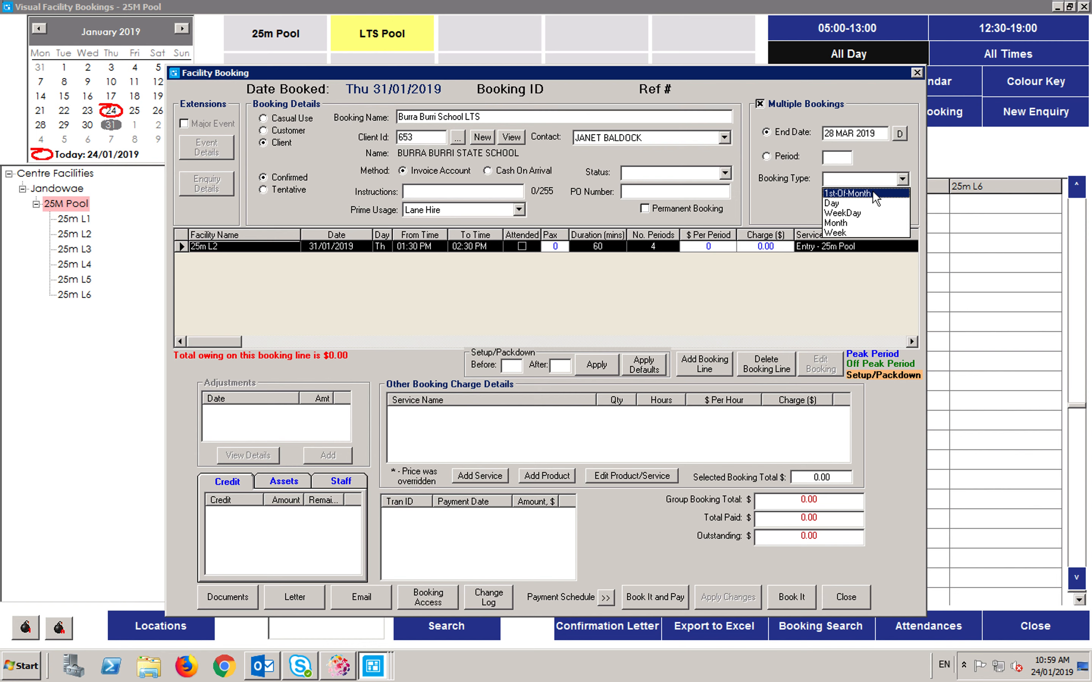
left_click(857, 234)
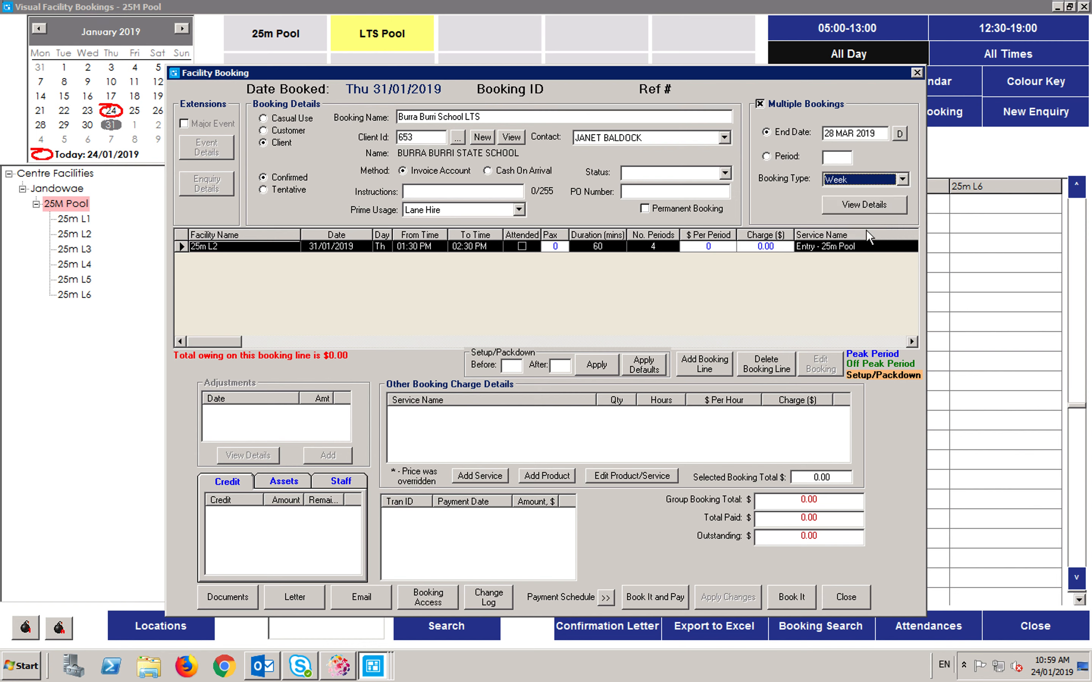
left_click(892, 205)
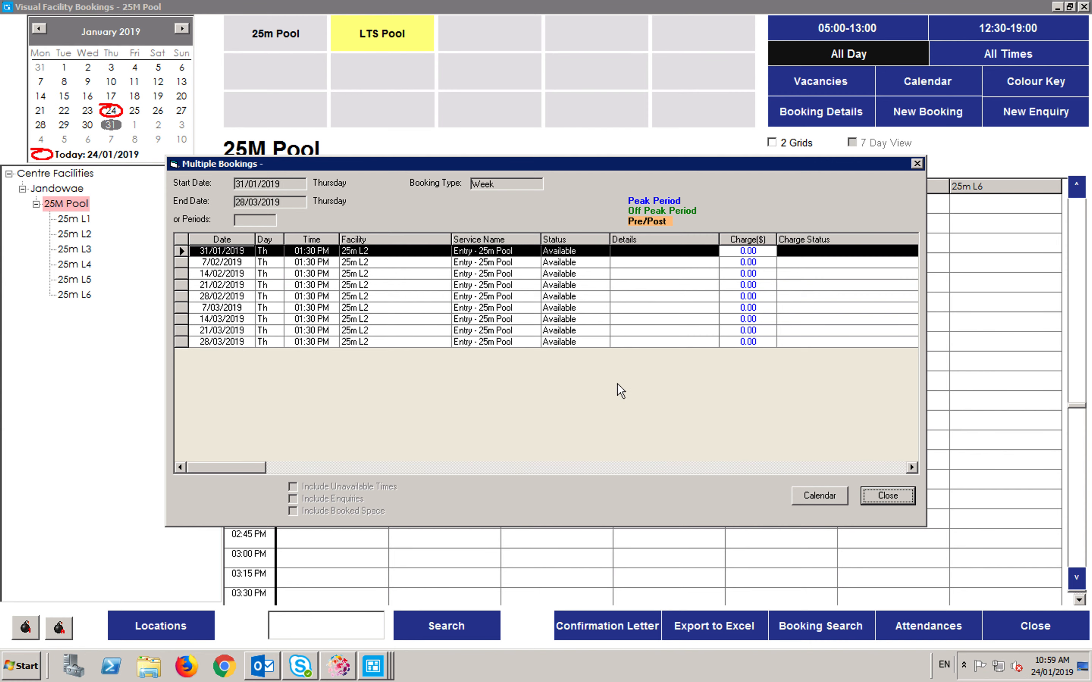
left_click(903, 498)
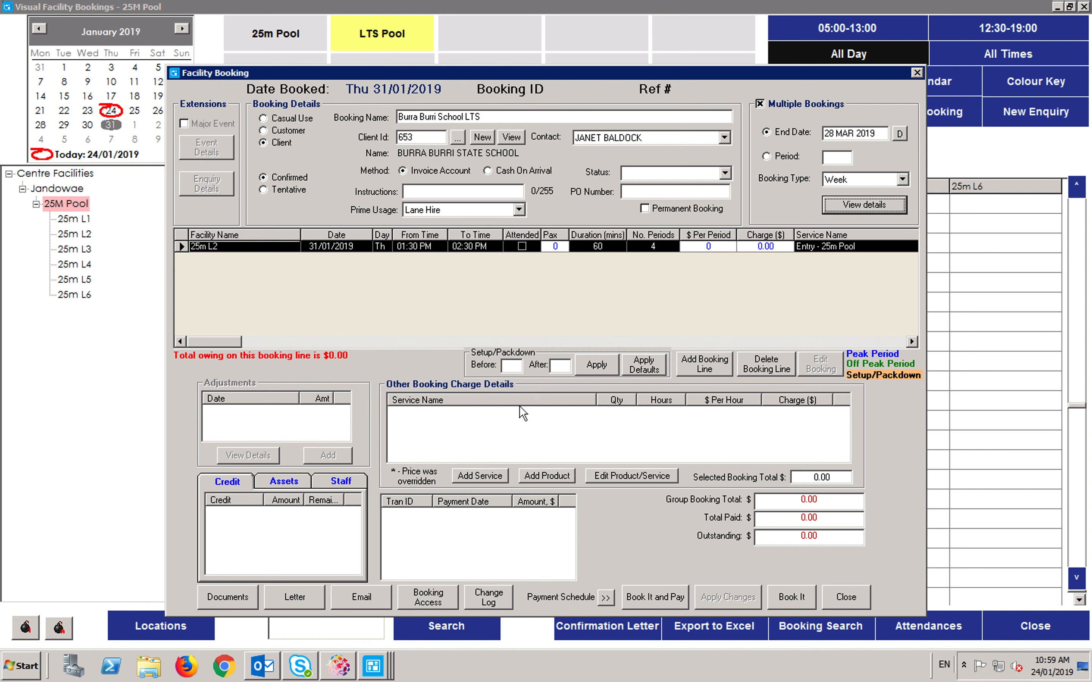
Step: Find services containing "school" and add "Schools - LTS - Instructor Hire (60min)" to the booking with quantity 1
left_click(486, 473)
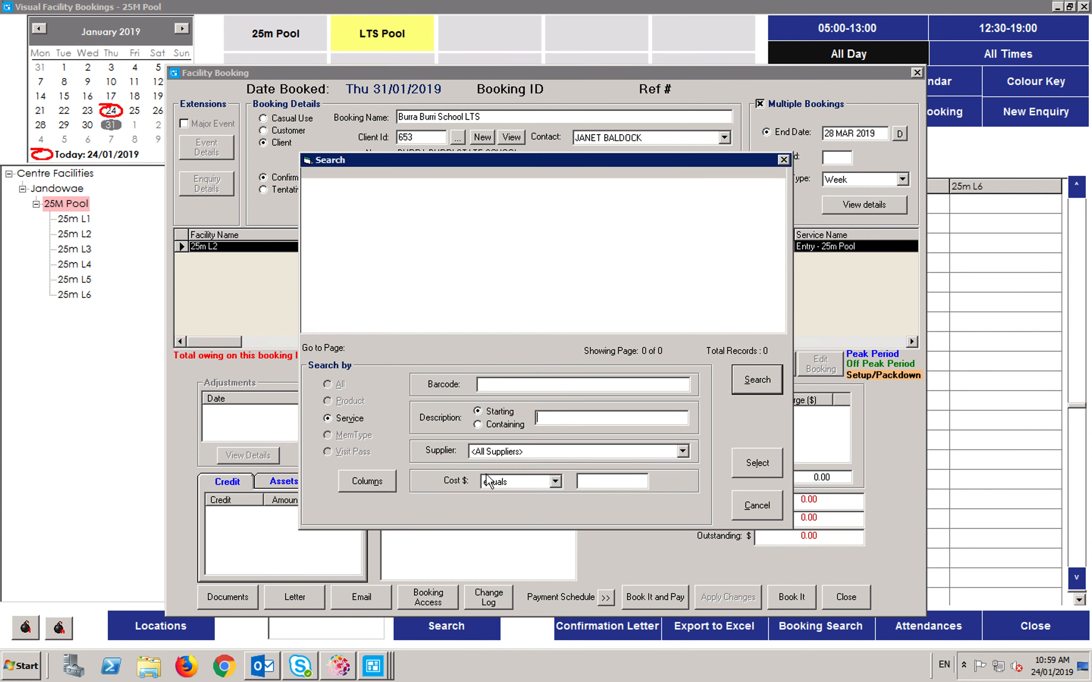
left_click(495, 425)
type("school")
key("Return")
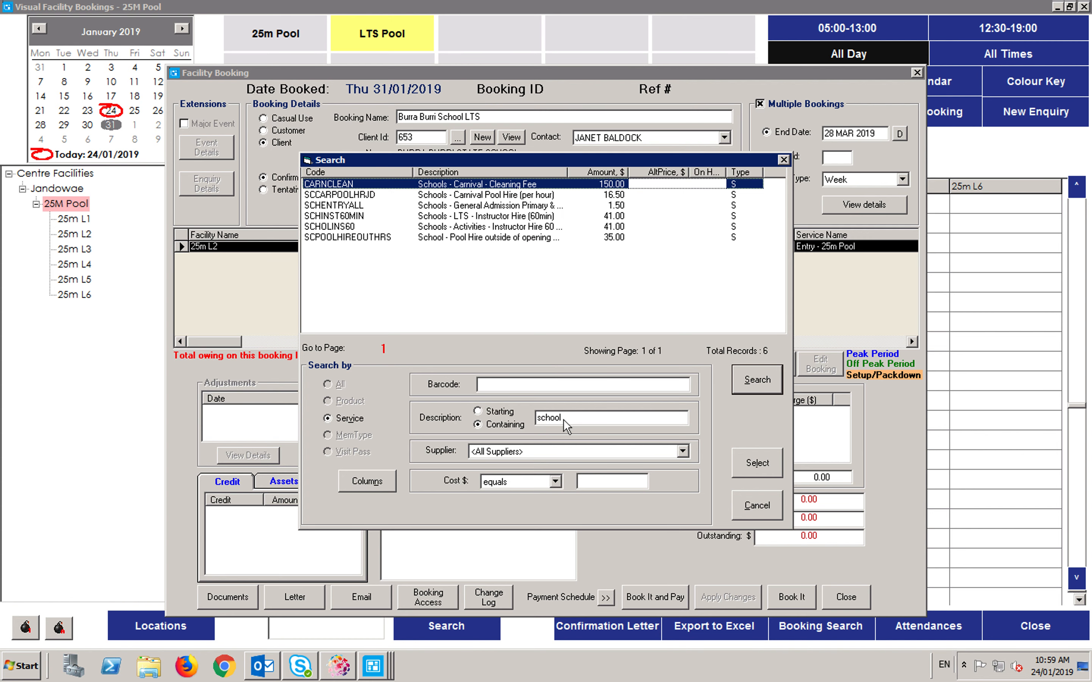
left_click(529, 216)
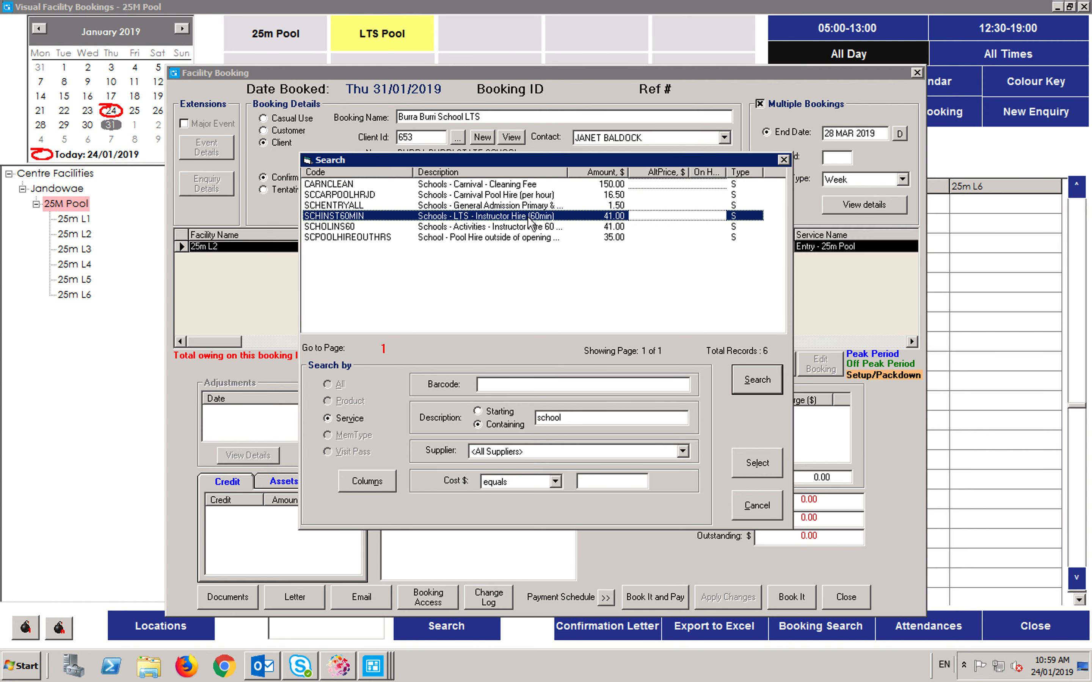
left_click(766, 466)
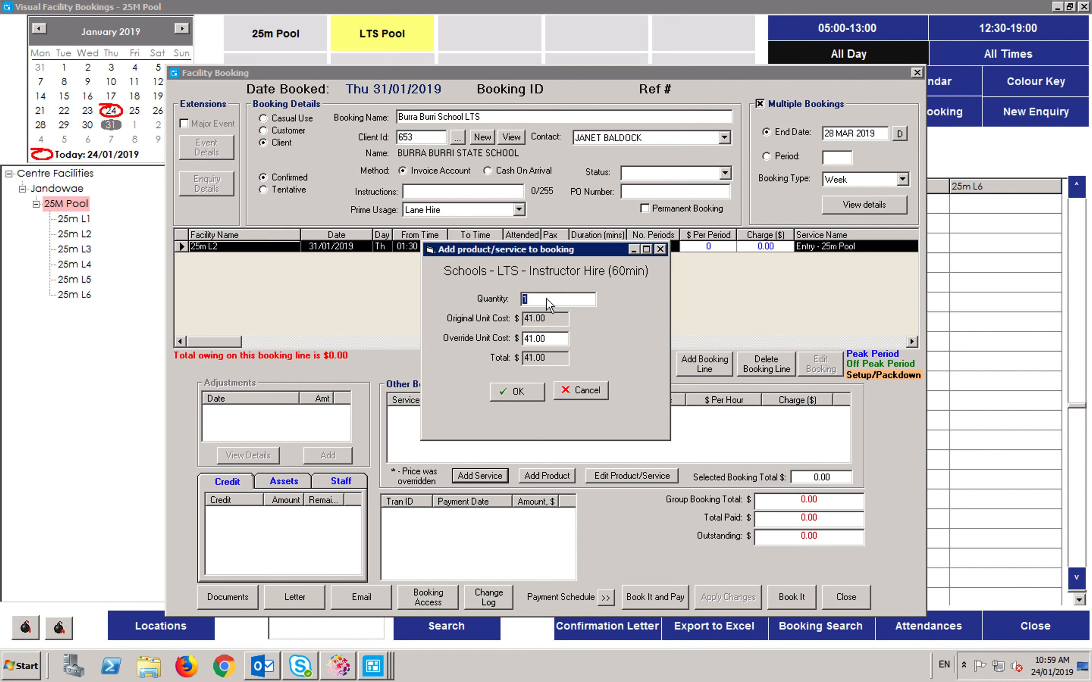
left_click(523, 394)
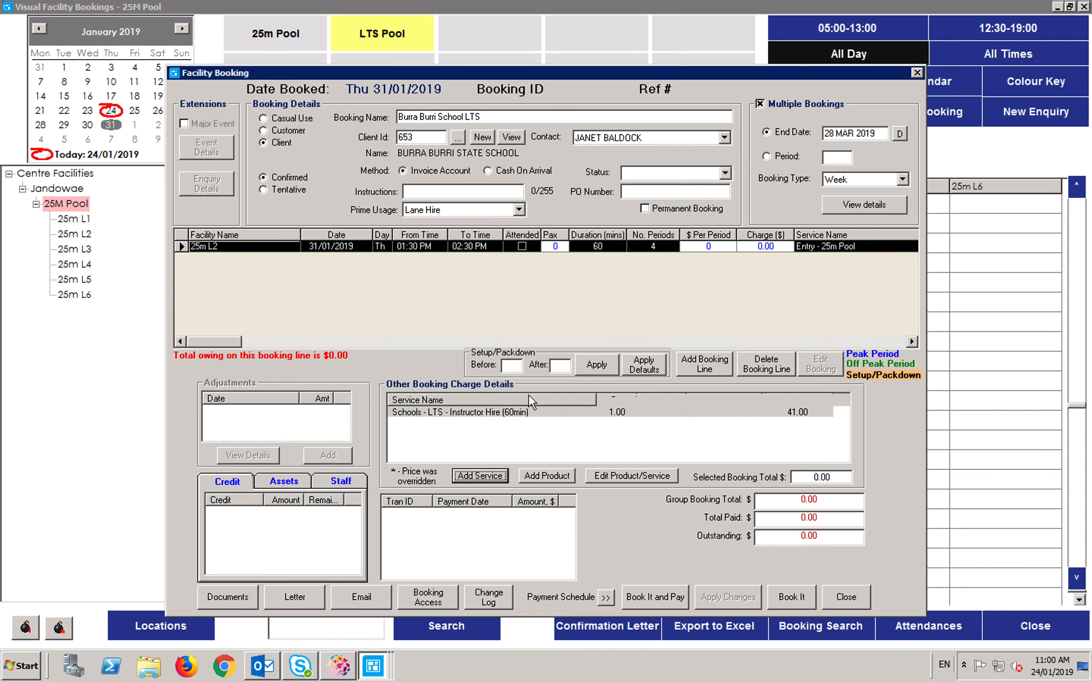
Step: Find services containing "general" and add "Schools - General Admission Primary & Secondary" to the booking with quantity 1
left_click(476, 475)
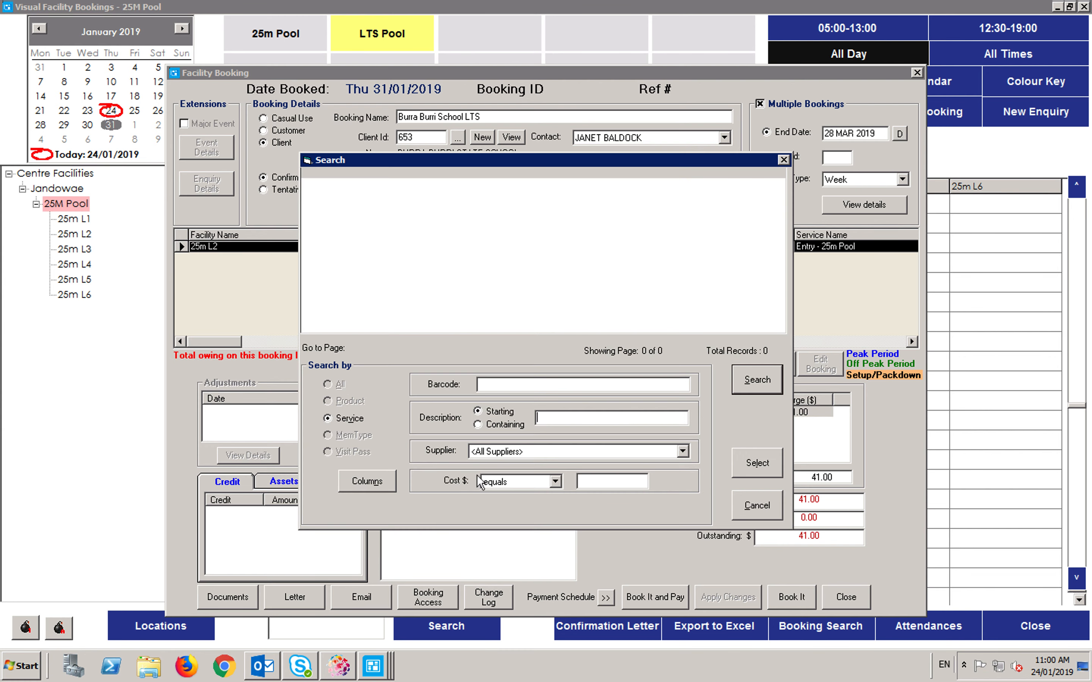
left_click(553, 421)
type("general")
key("Return")
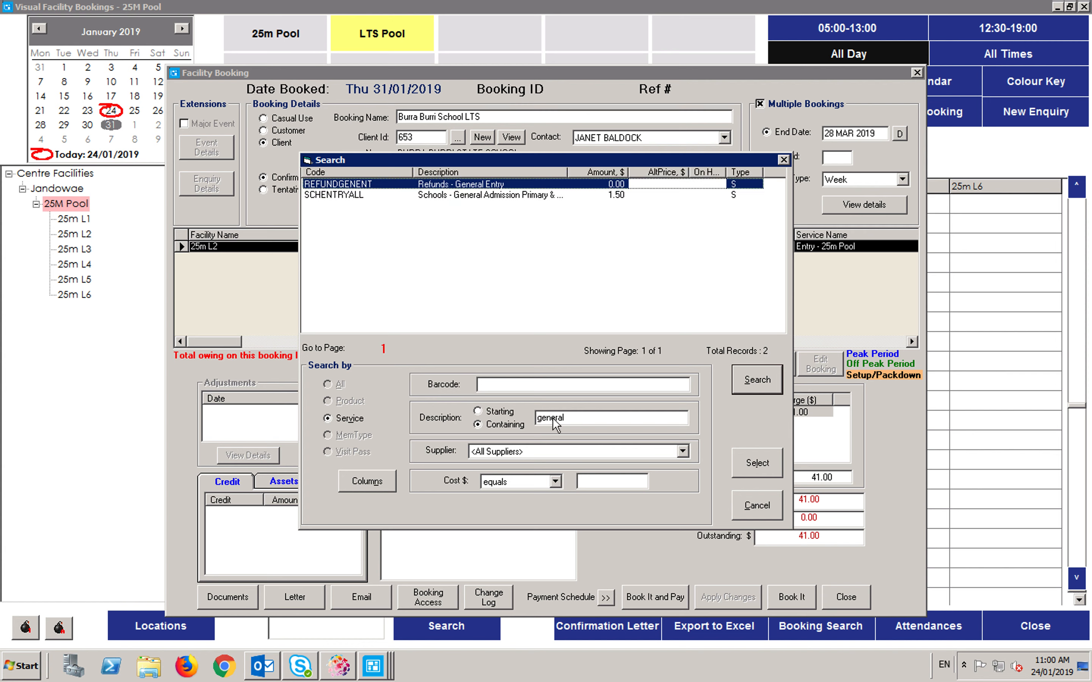
left_click(540, 197)
left_click_drag(567, 172, 633, 173)
left_click(758, 467)
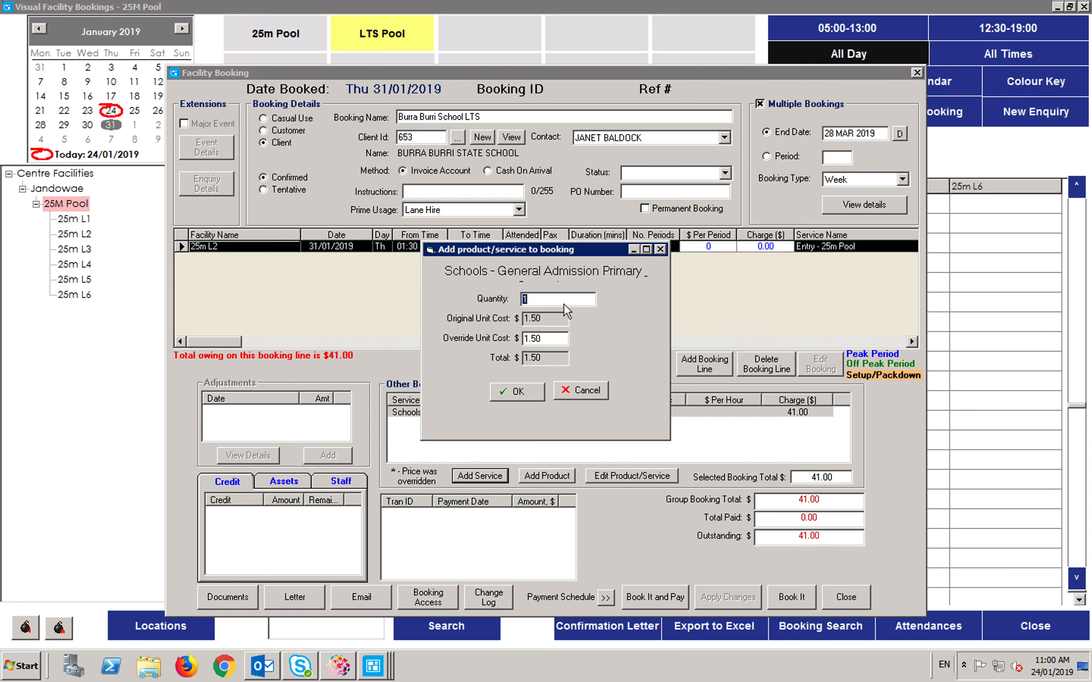
left_click(518, 391)
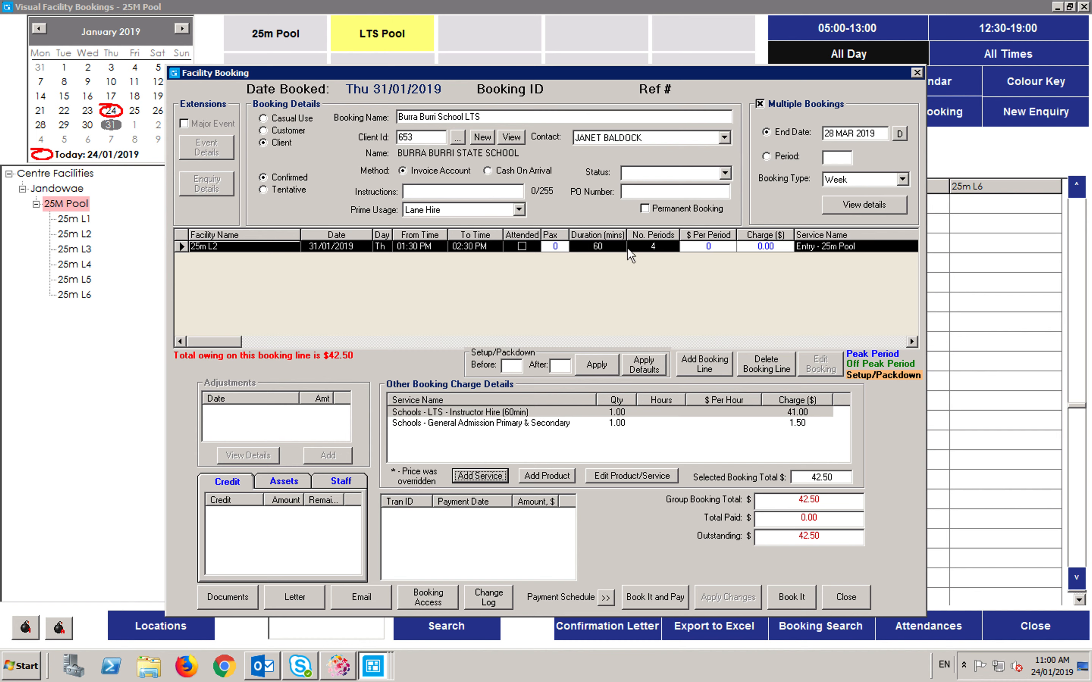
Step: Book all the available weekly times and acknowledge the booking's creation
left_click(799, 599)
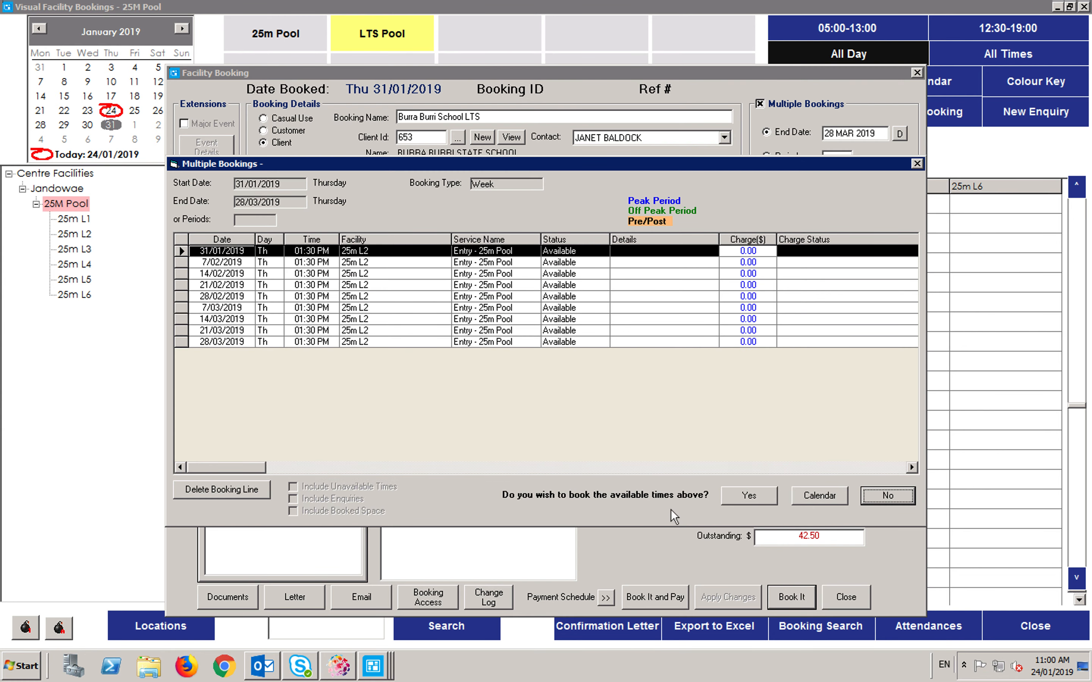
left_click(767, 501)
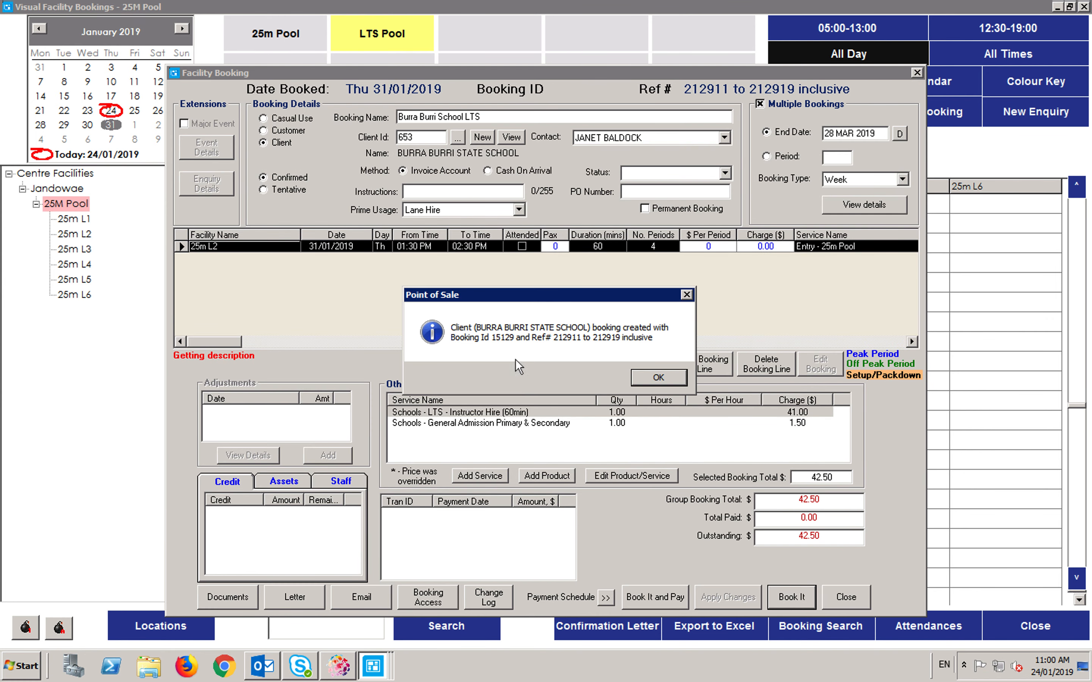
left_click(659, 377)
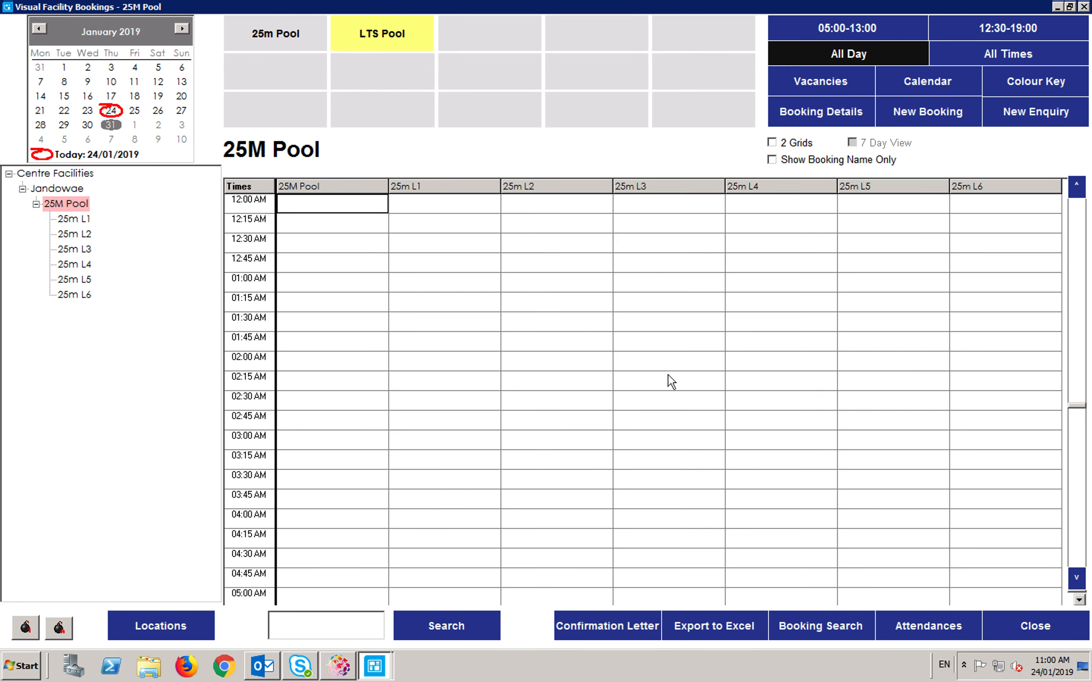
Step: Review the booking details of the Burra Burri State School booking at 01:30 PM in 25m L2, including its lines and totals
left_click(1080, 556)
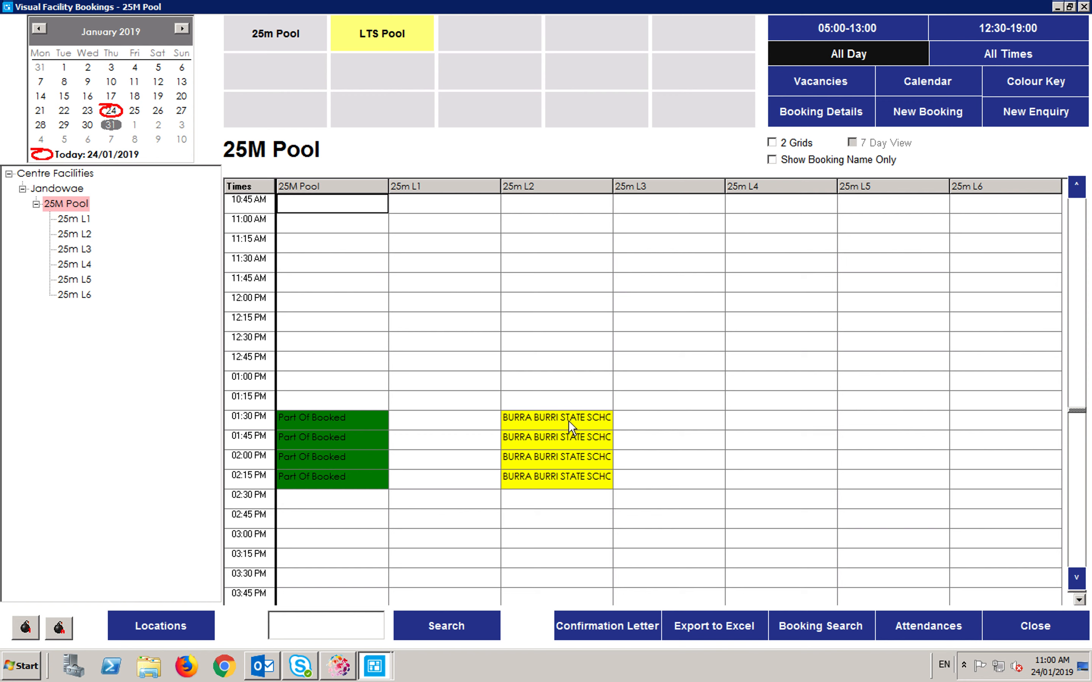
mouse_move(568, 420)
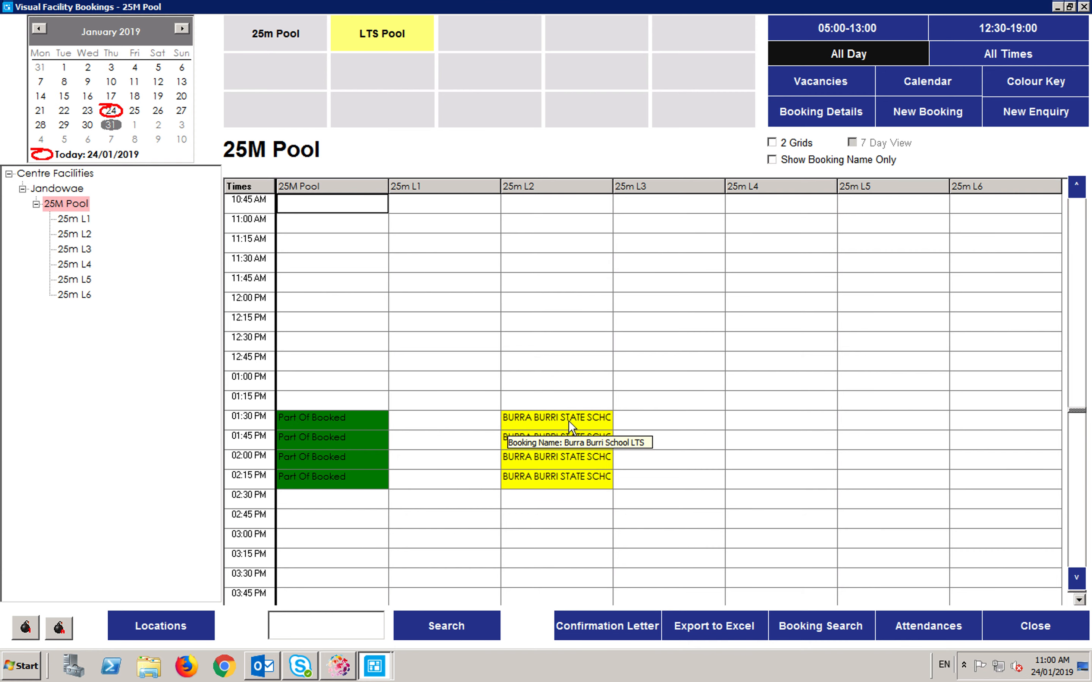
right_click(568, 421)
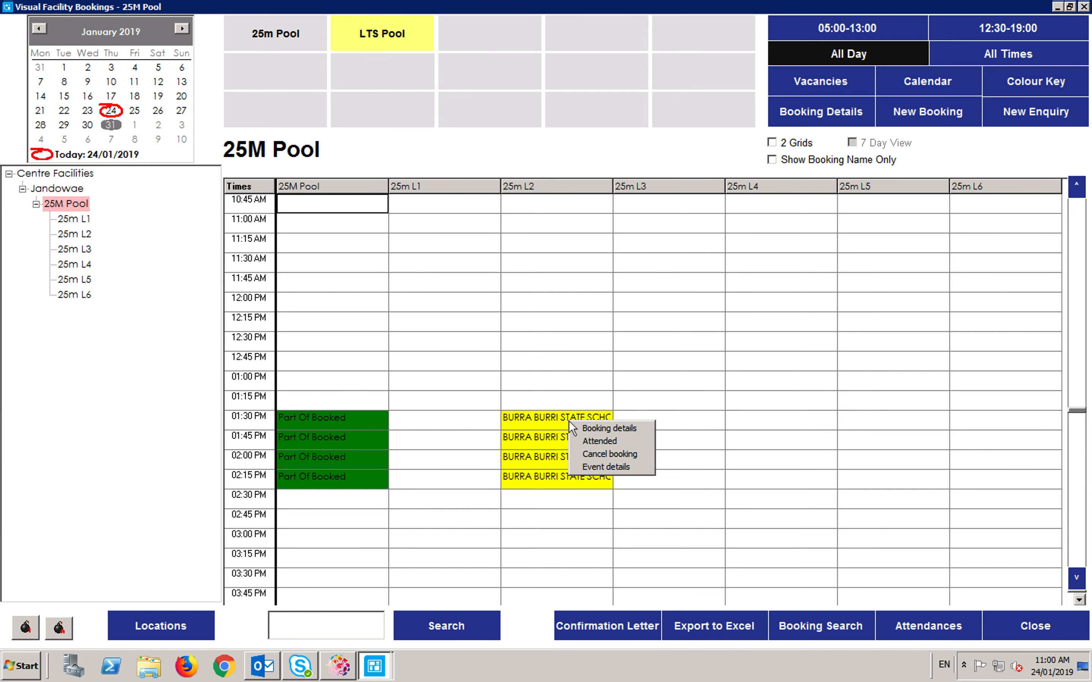
left_click(625, 429)
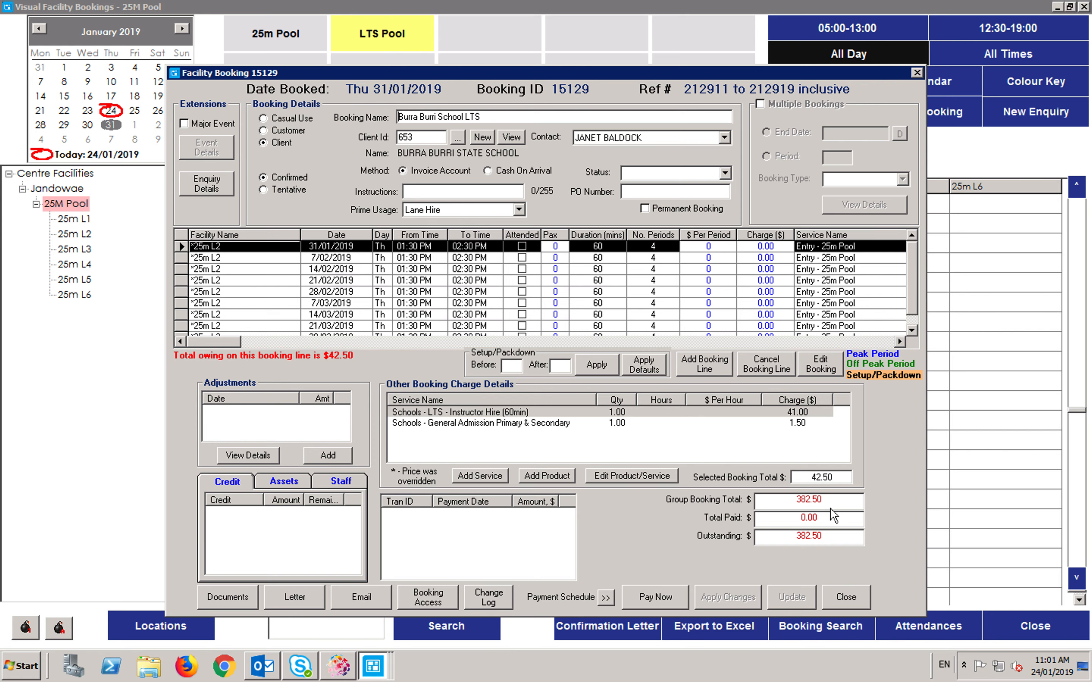
left_click(857, 601)
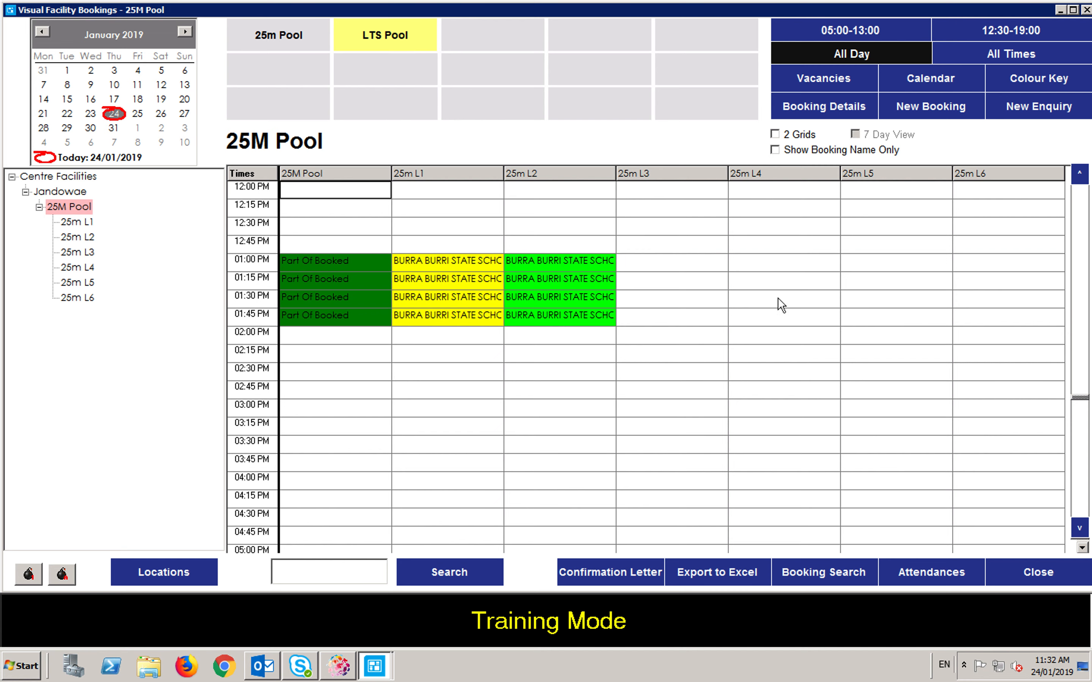
scroll(1082, 507, "down", 3)
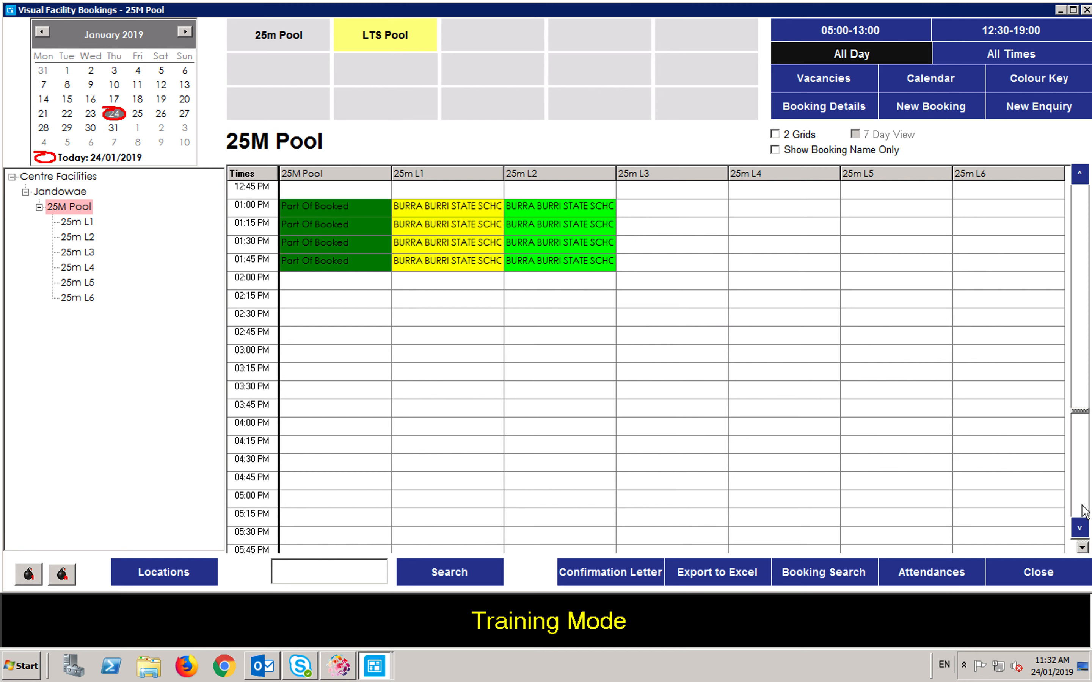
Step: Start a new booking for 25m L1 and 25m L2 from 03:00 PM to 04:00 PM on 24/01/2019
scroll(1082, 508, "down", 5)
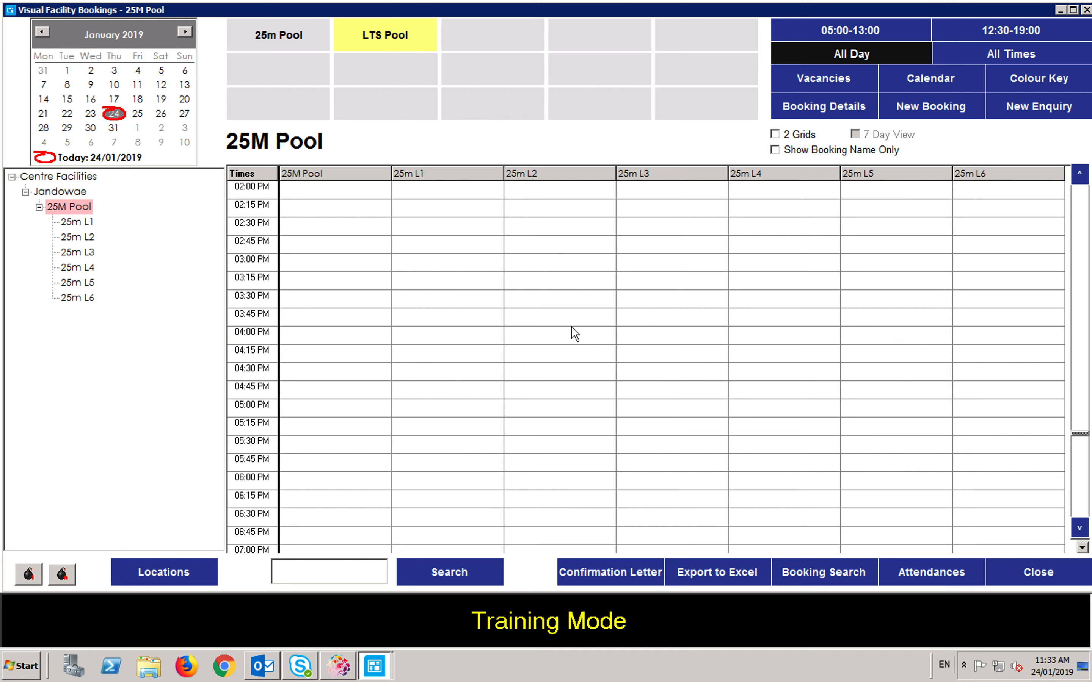
left_click_drag(464, 264, 540, 265)
left_click_drag(474, 293, 555, 324)
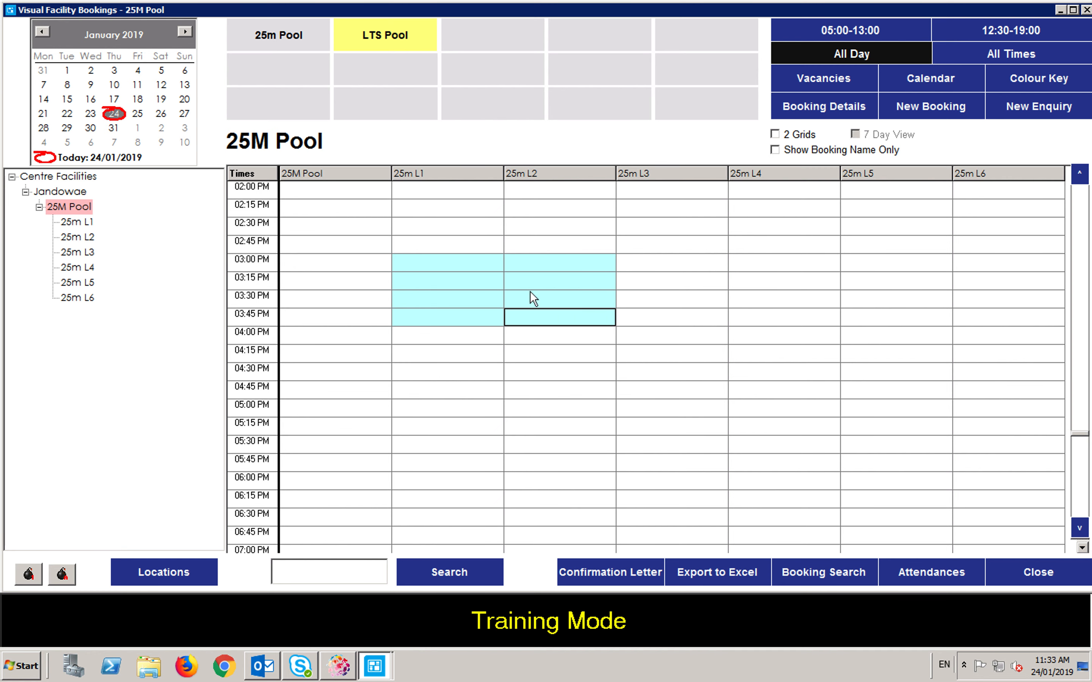
right_click(461, 266)
left_click(481, 285)
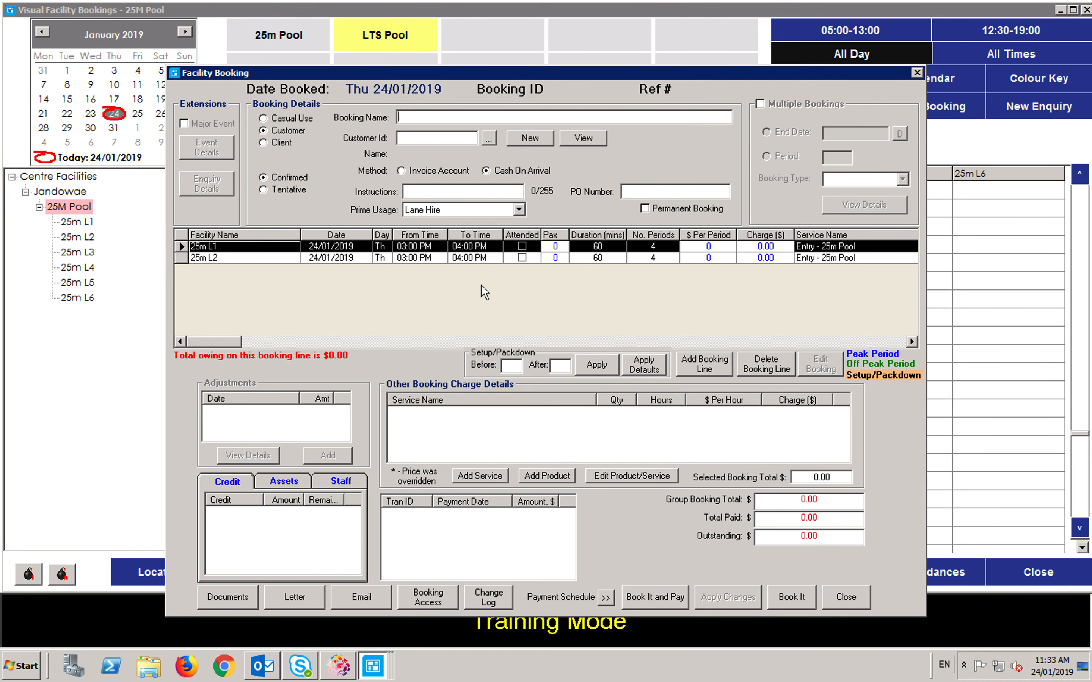
Step: Make it a client booking, find clients whose name contains "burra" and select Burra Burri State School
left_click(281, 145)
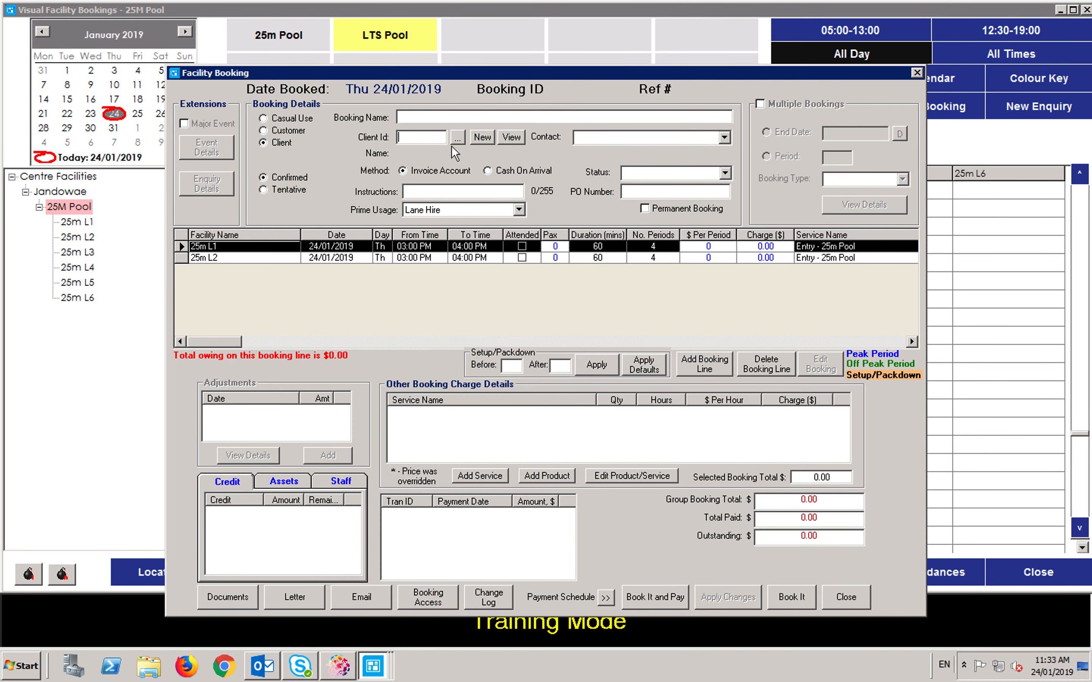
left_click(199, 452)
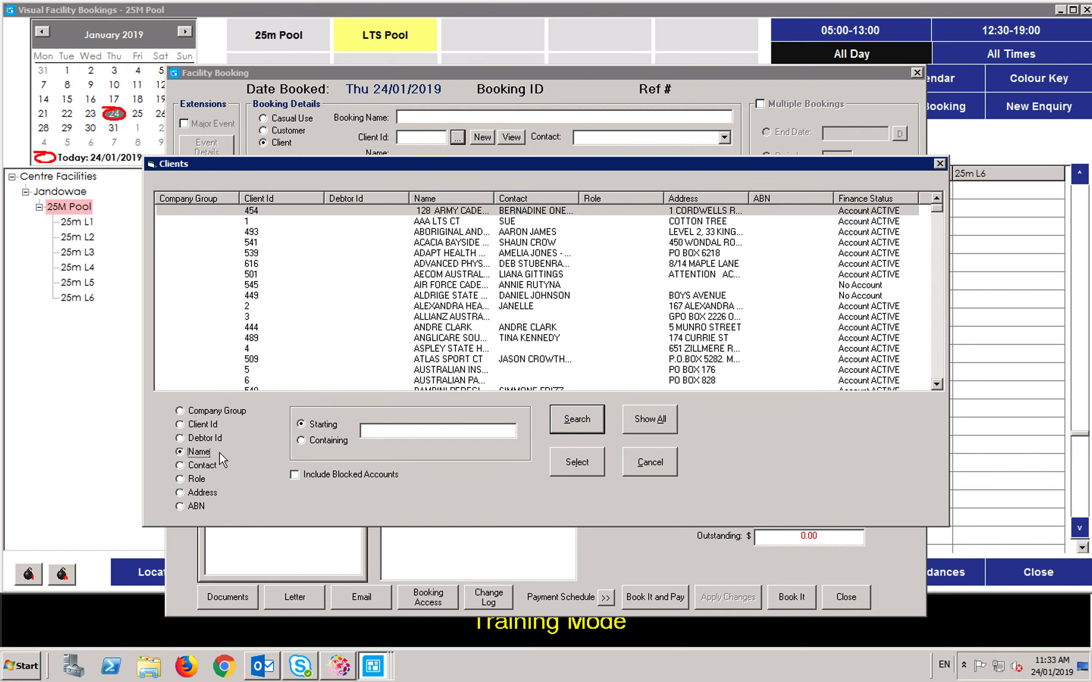
left_click(322, 440)
left_click(373, 431)
type("burra")
key("Return")
left_click(578, 462)
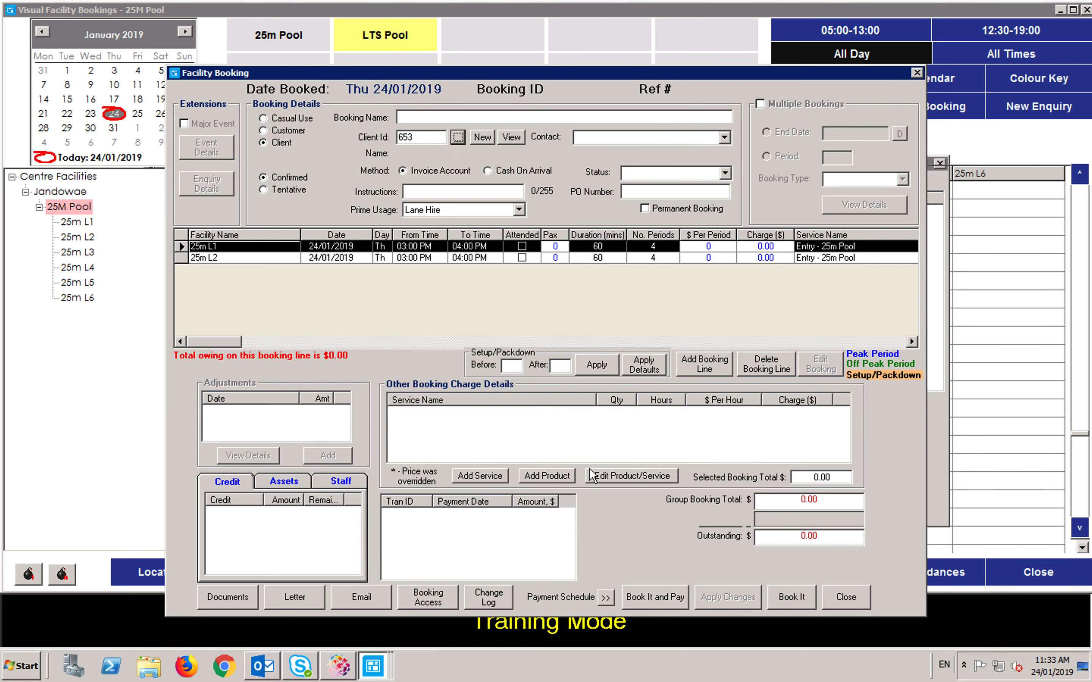
Step: Name the booking "school lts"
left_click(411, 118)
type("schoo")
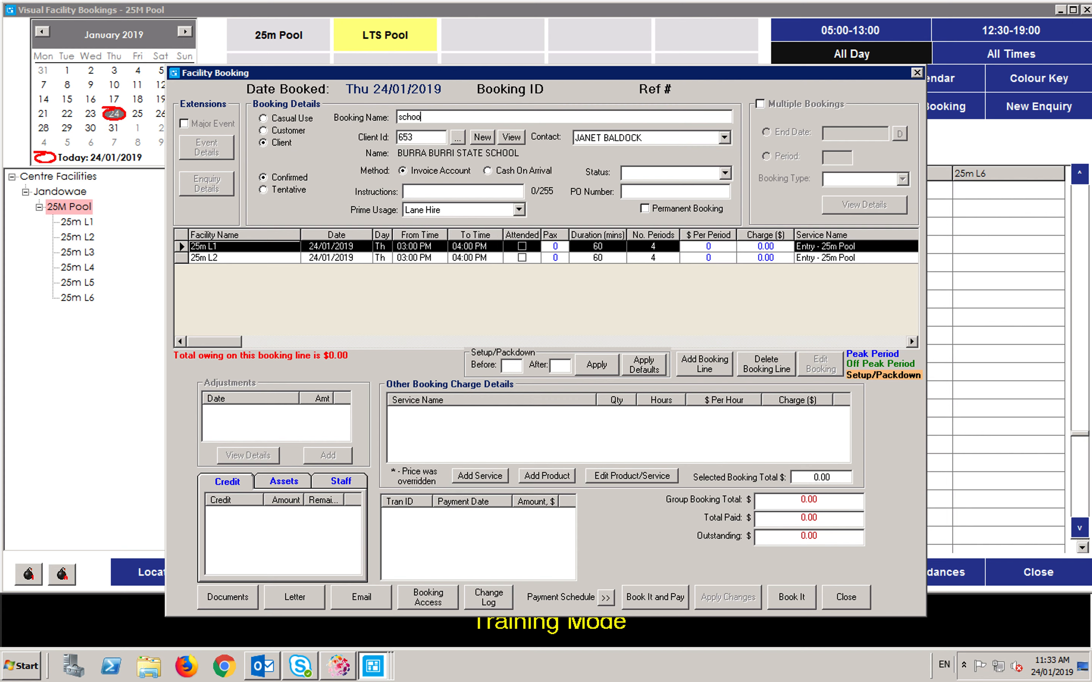
type("l lts")
Step: Set up multiple bookings of type WeekDay with end date 7 FEB 2019 and check the list of dates
left_click(760, 105)
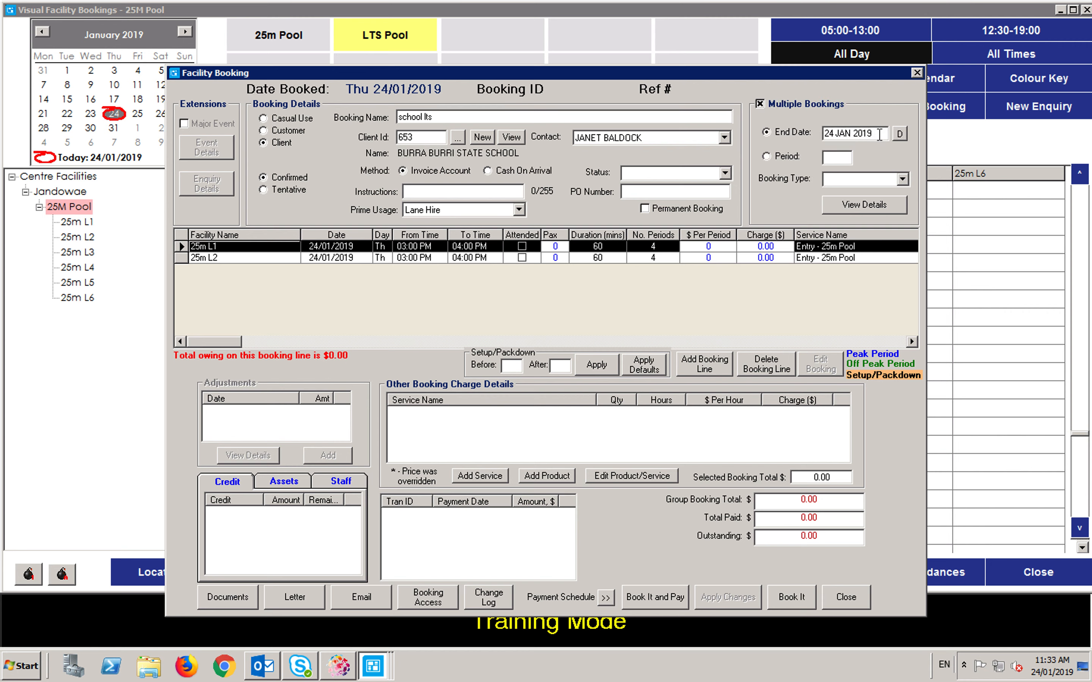
left_click(900, 134)
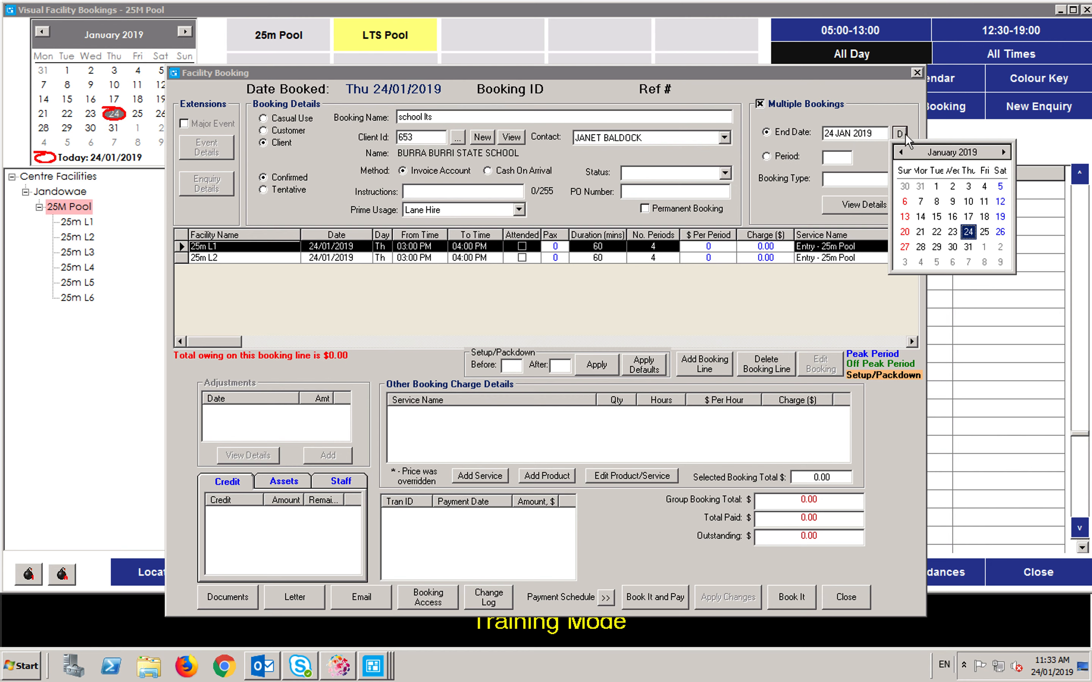
left_click(969, 263)
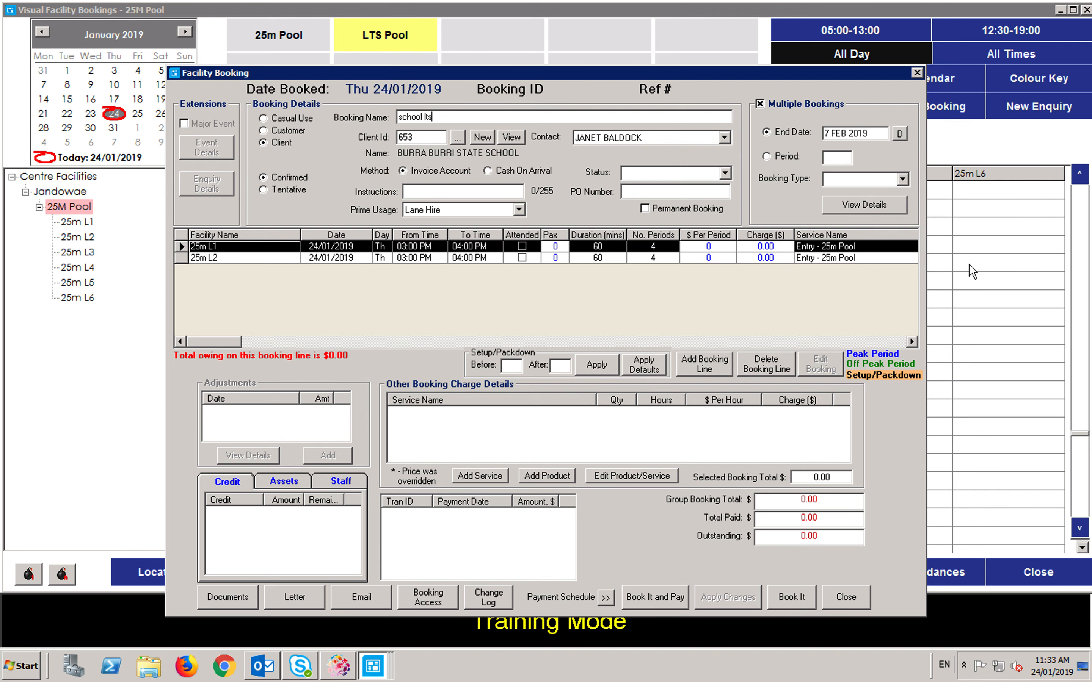
left_click(901, 179)
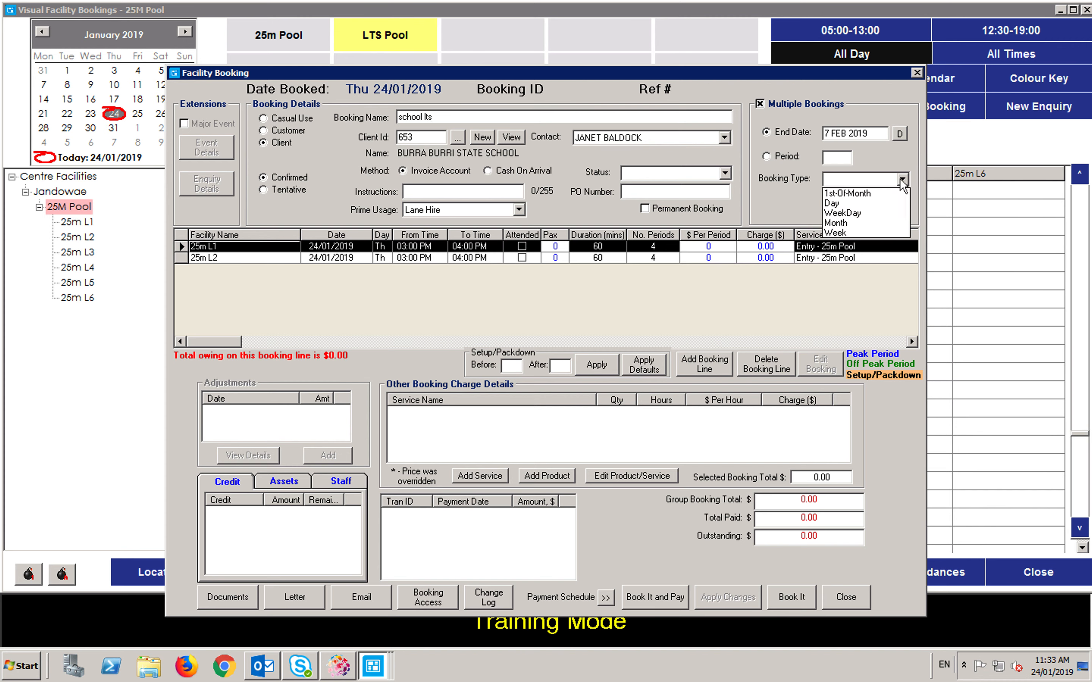
left_click(869, 213)
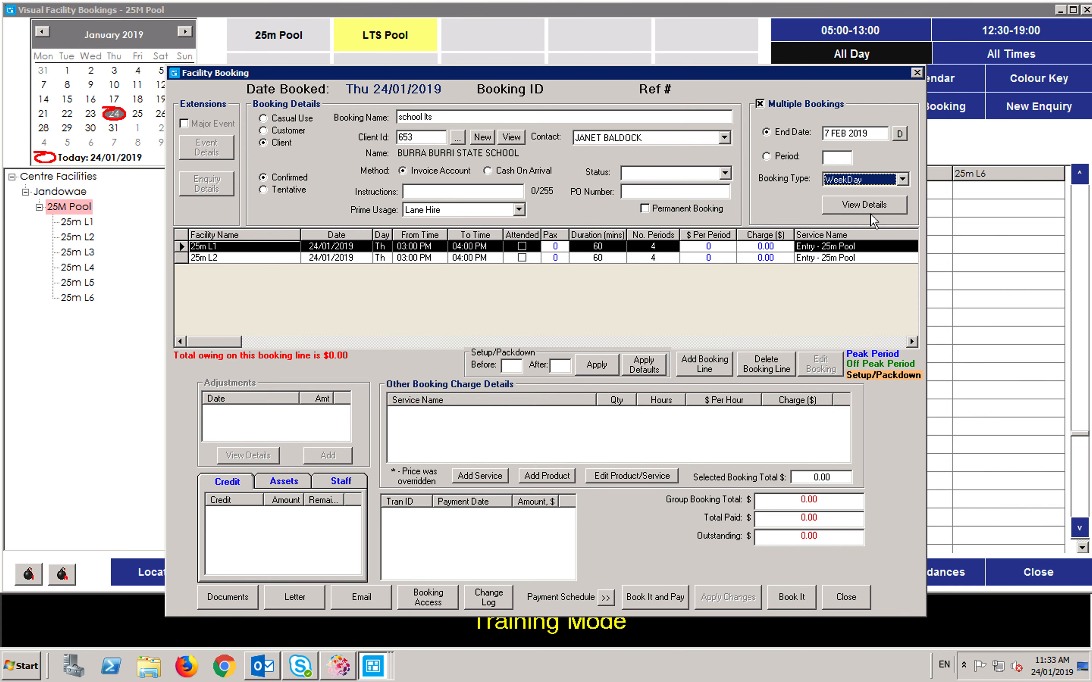
left_click(864, 207)
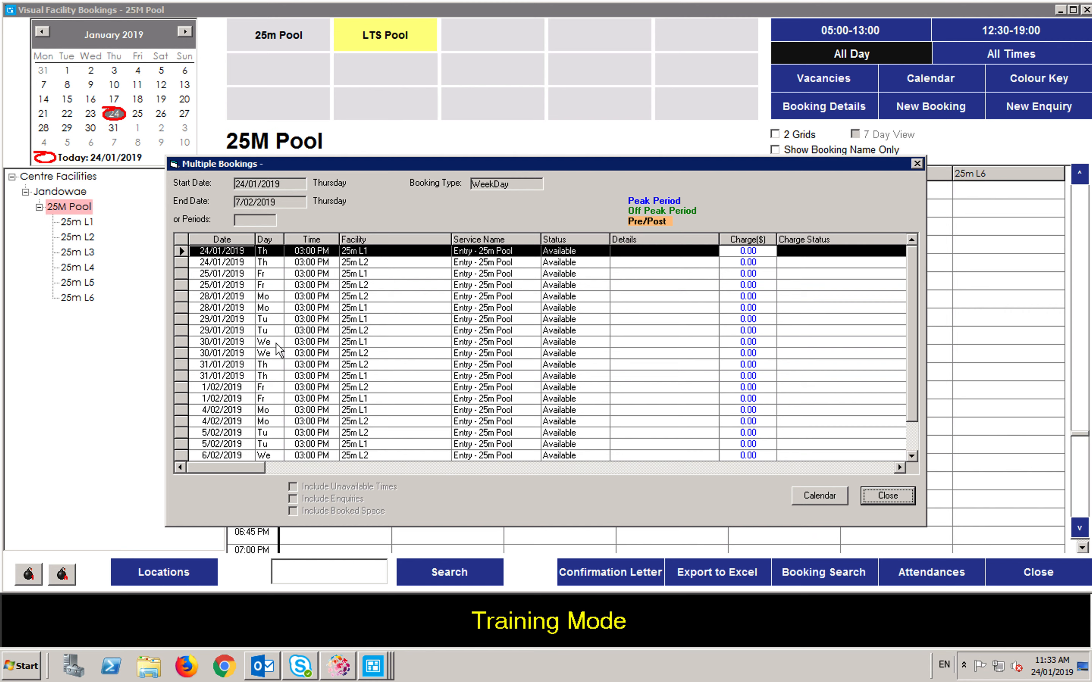
left_click(882, 495)
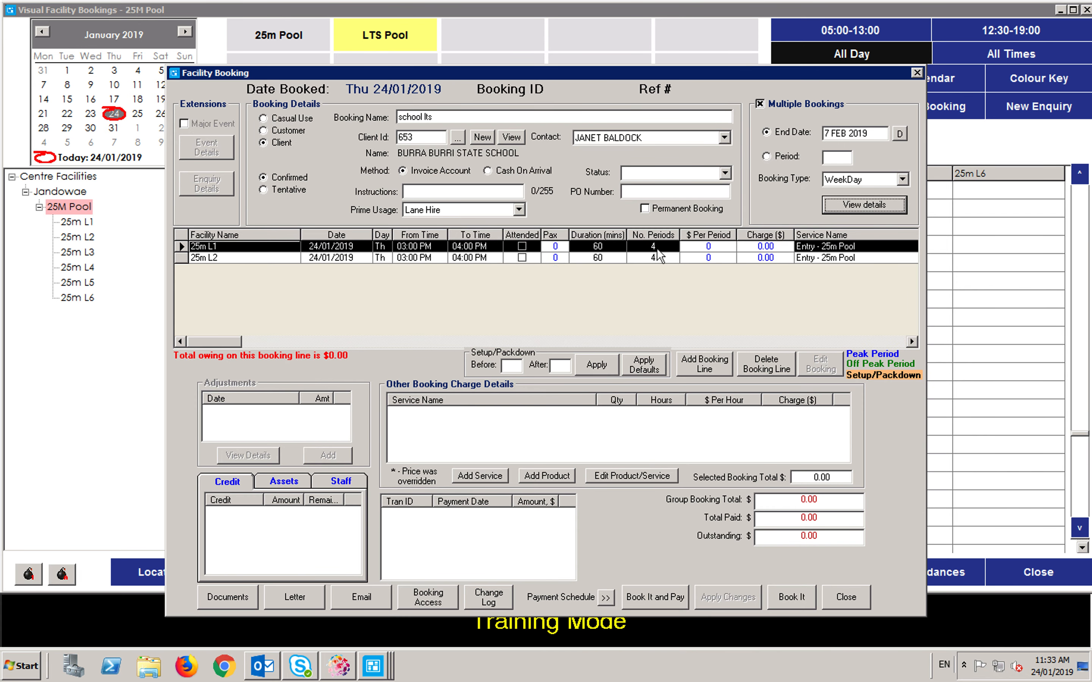
Step: Find services containing "lts" and add "Schools - LTS - Instructor Hire (60min)" to the booking with quantity 1
left_click(481, 476)
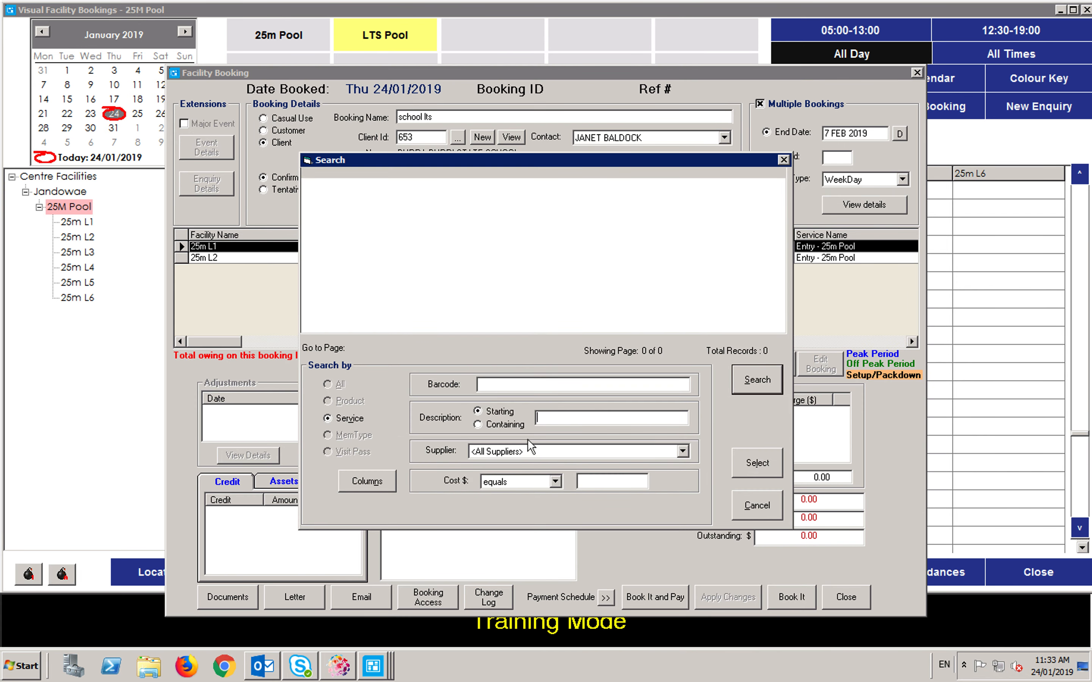
left_click(560, 421)
type("lts")
key("Return")
left_click(519, 216)
left_click(756, 463)
left_click(516, 391)
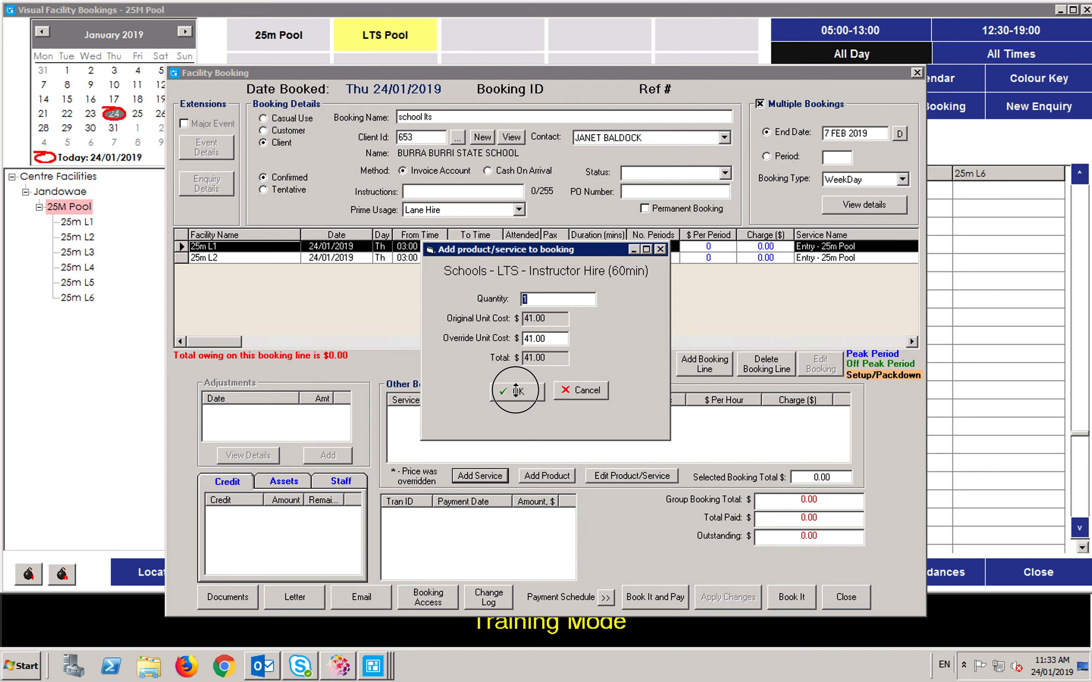
Step: Find services containing "general" and add "Schools - General Admission Primary & Secondary" with quantity 1
left_click(491, 476)
left_click(486, 420)
type("gern")
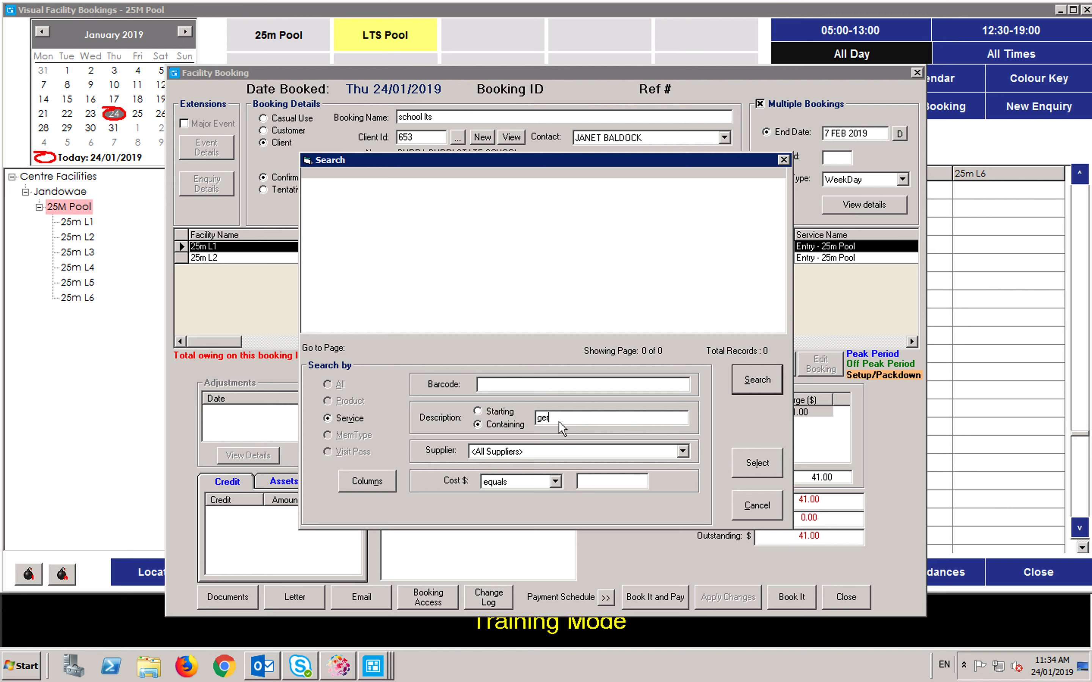
key("BackSpace")
type("neral")
key("Return")
double_click(547, 197)
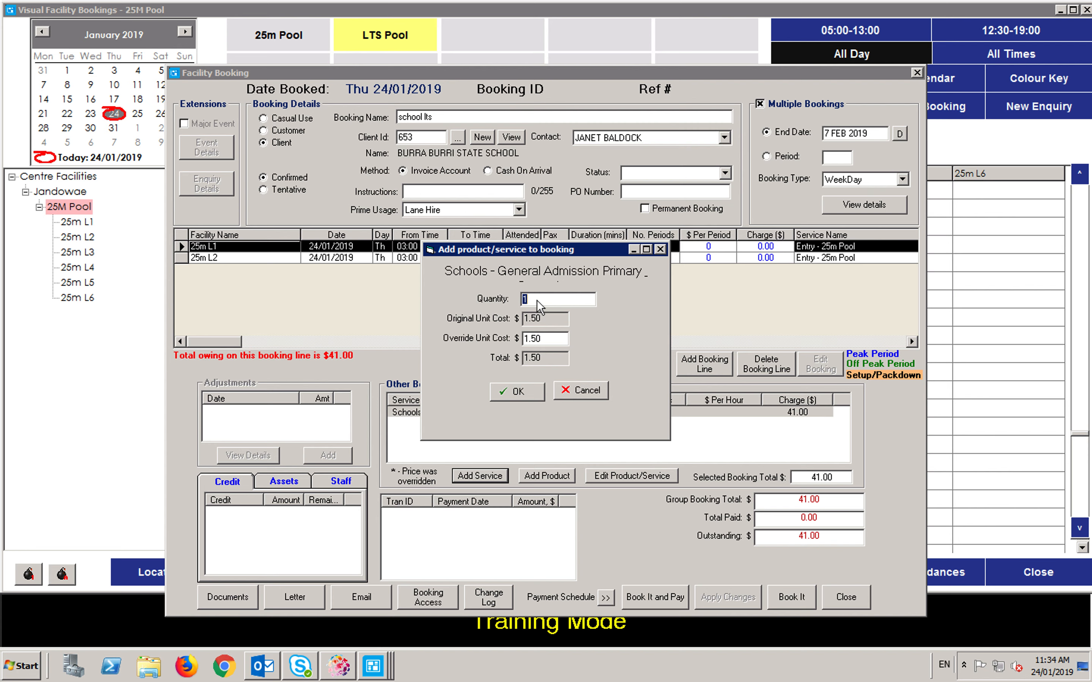
left_click(528, 394)
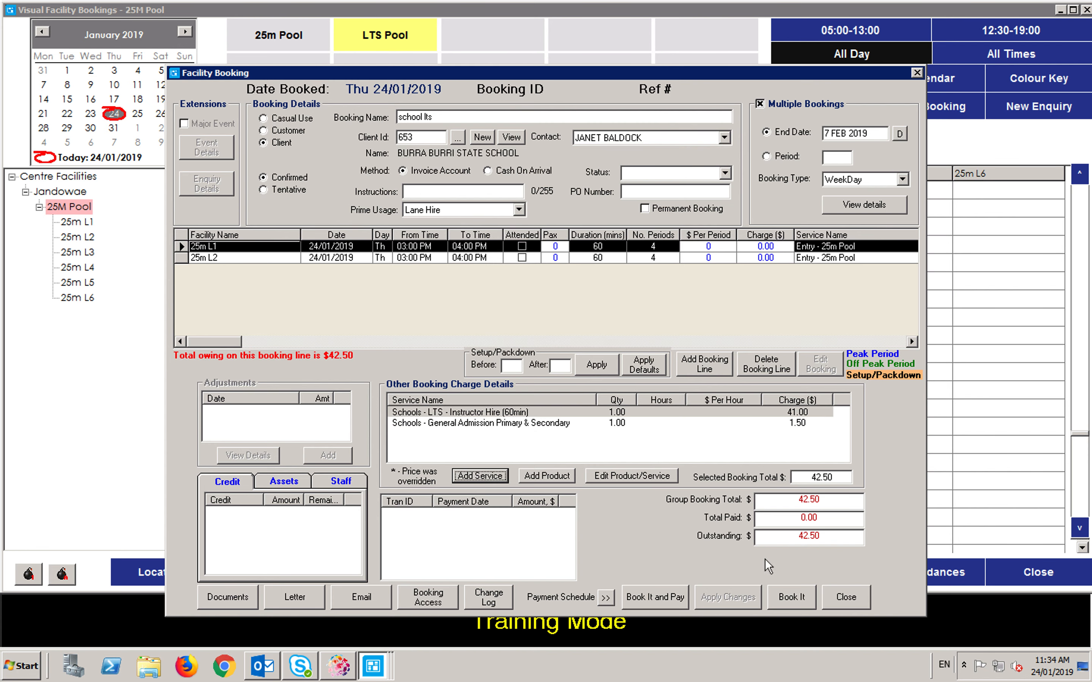
Step: Book all the available weekday times with row 1's prime usage applied to all rows, and acknowledge the booking's creation
left_click(794, 595)
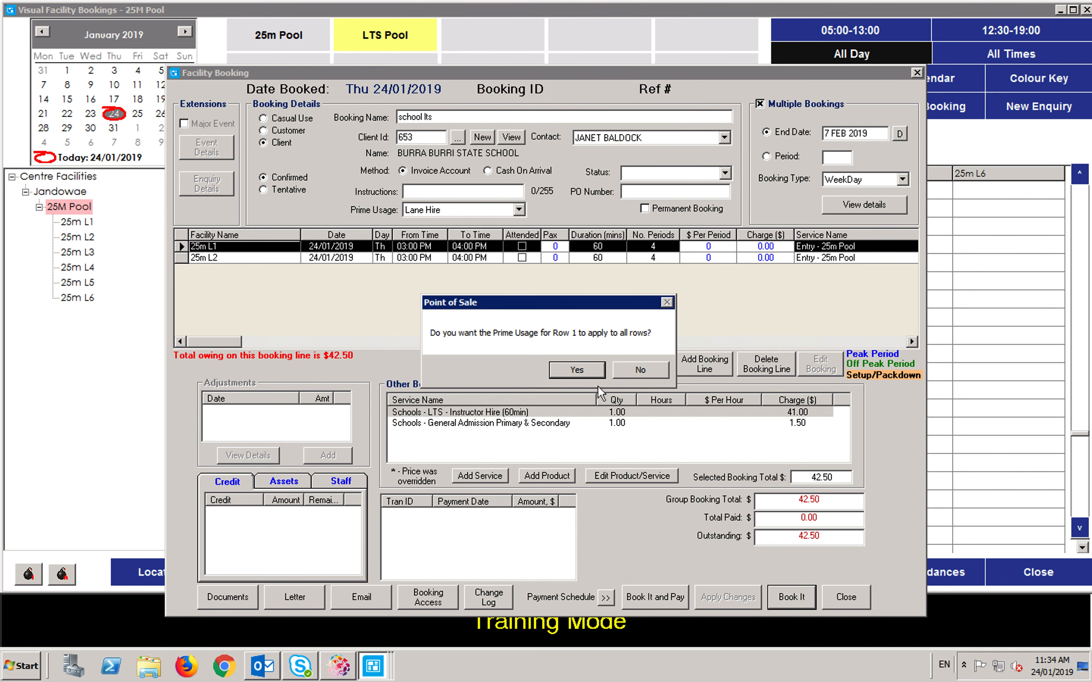
left_click(570, 370)
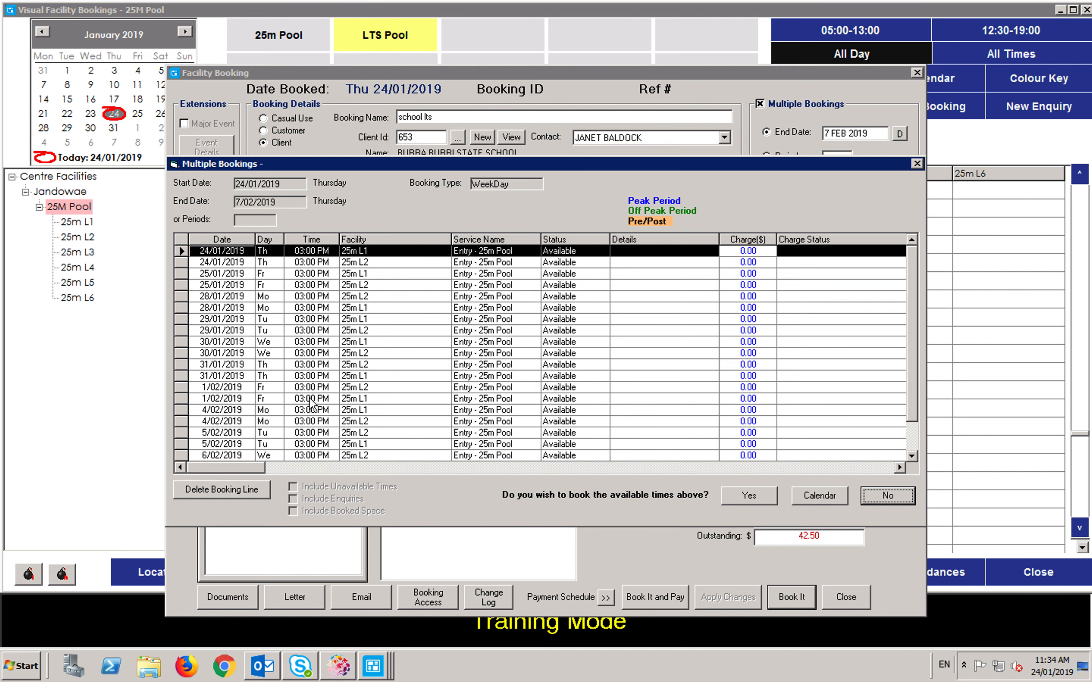
left_click(750, 498)
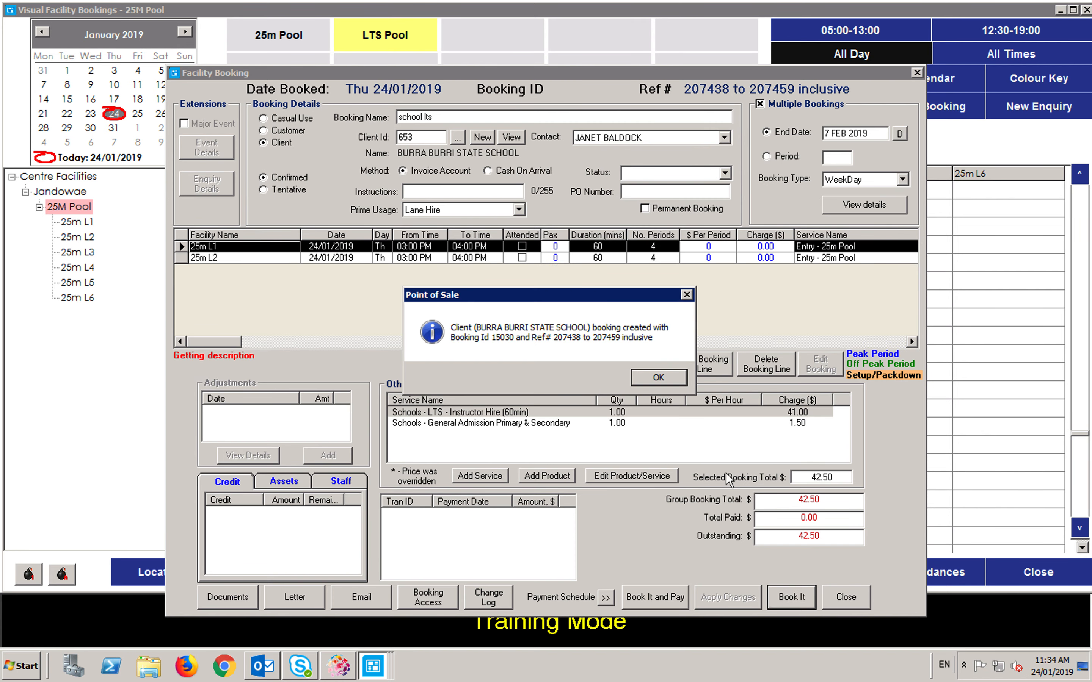
left_click(670, 379)
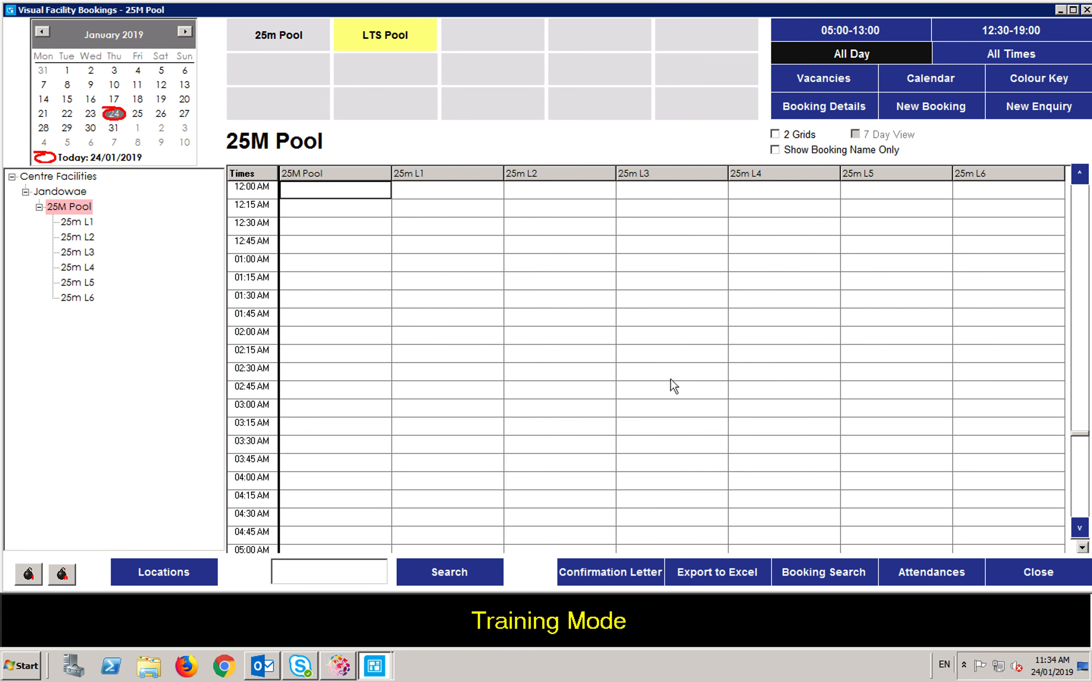
Step: Open the booking details of the Burra Burri State School booking at 03:00 PM in 25m L1
left_click(1082, 503)
left_click(1082, 503)
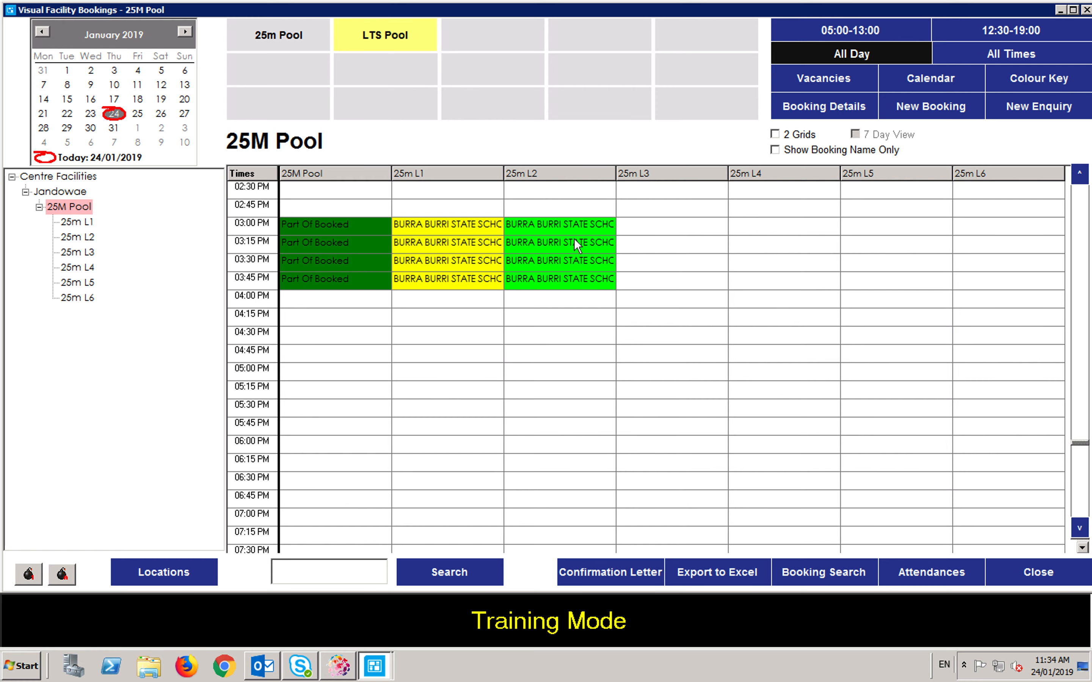
right_click(455, 227)
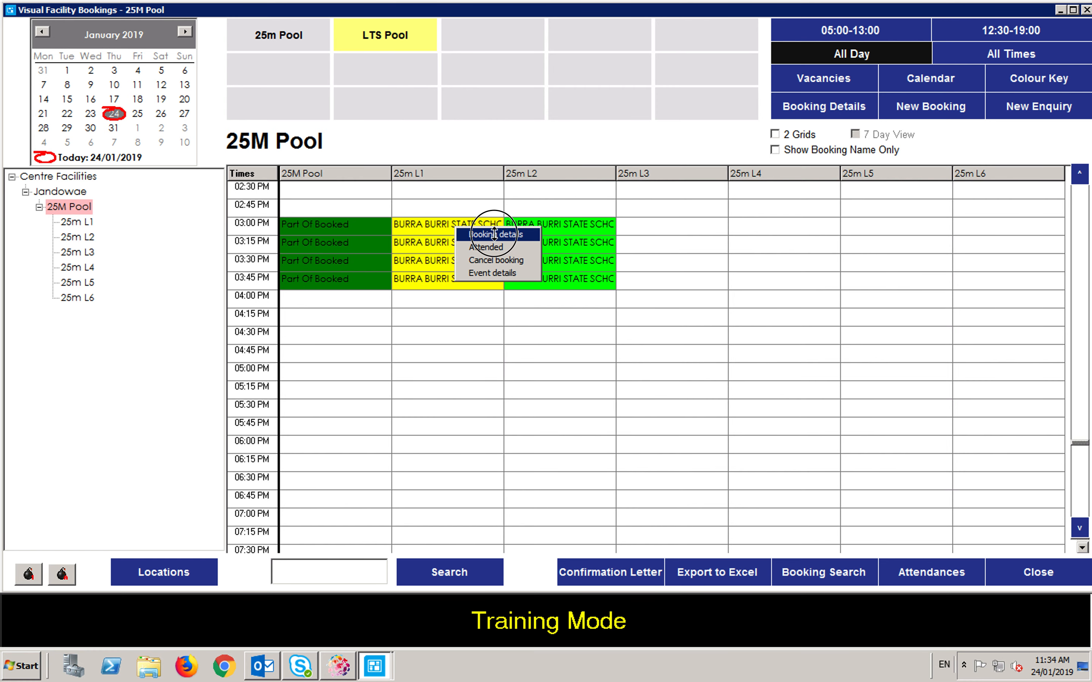
left_click(511, 239)
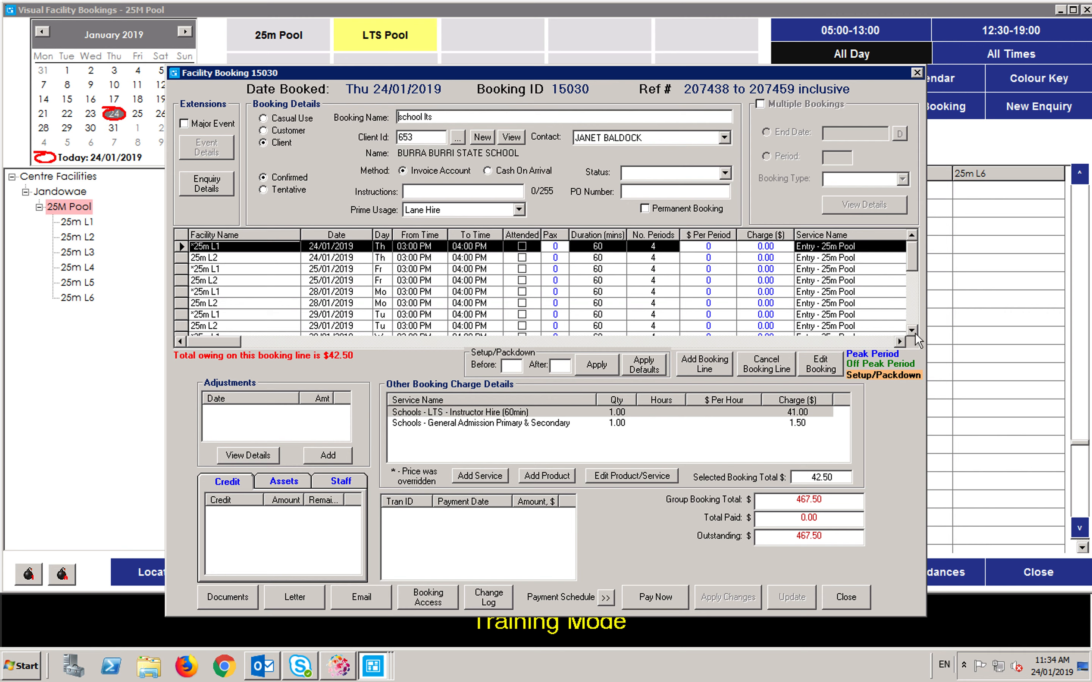
Step: Review the booking lines and compare the service charges attached to the 25m L1 lines and the 25m L2 line
left_click(914, 332)
left_click(914, 332)
left_click(914, 332)
left_click_drag(914, 268, 914, 242)
left_click(269, 270)
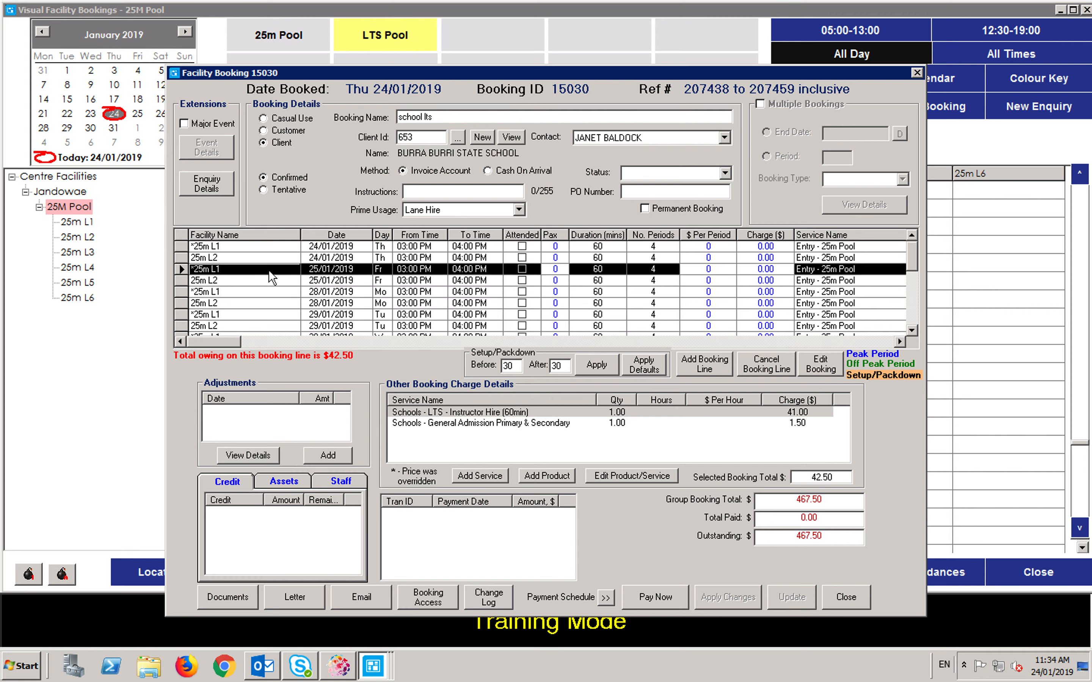
left_click(277, 293)
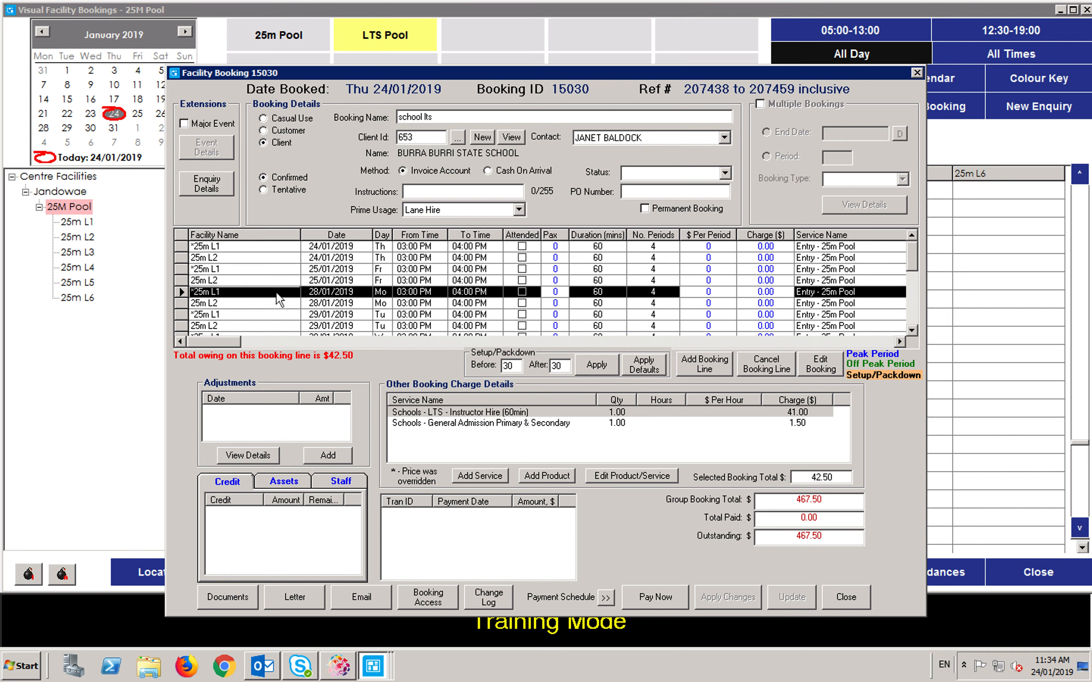
left_click(294, 247)
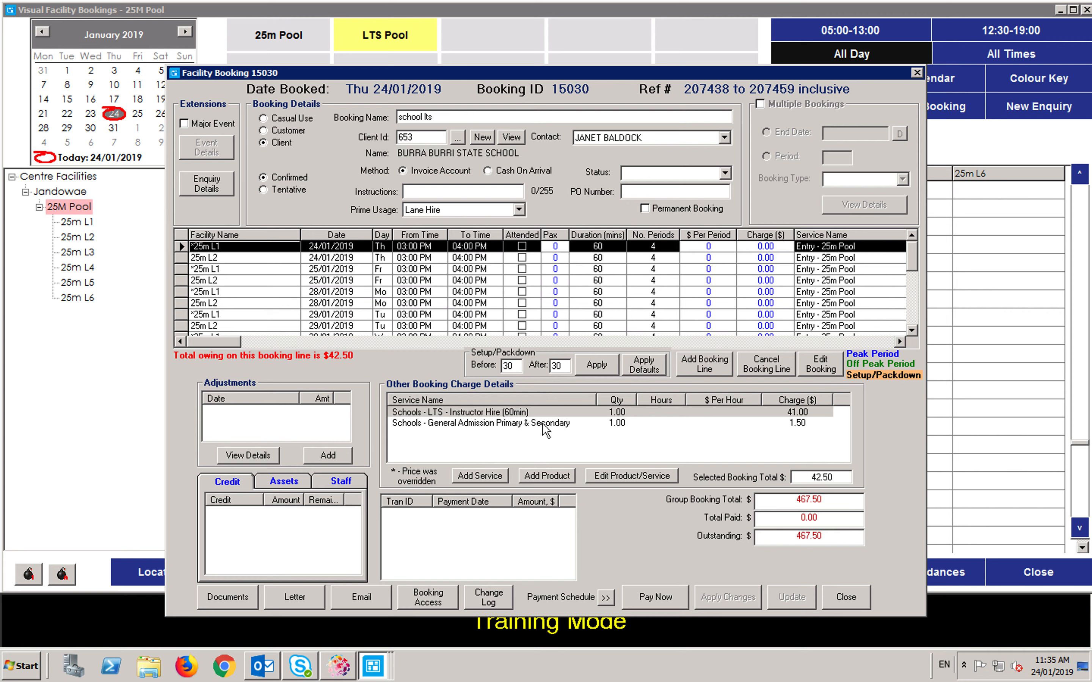
left_click(252, 260)
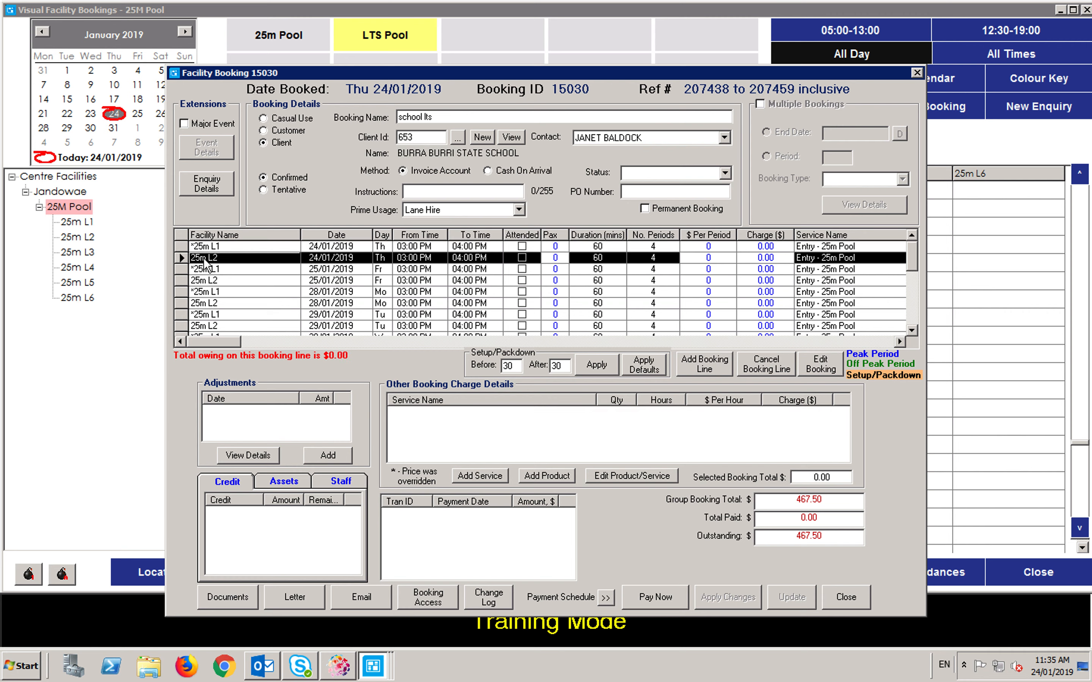
left_click(228, 245)
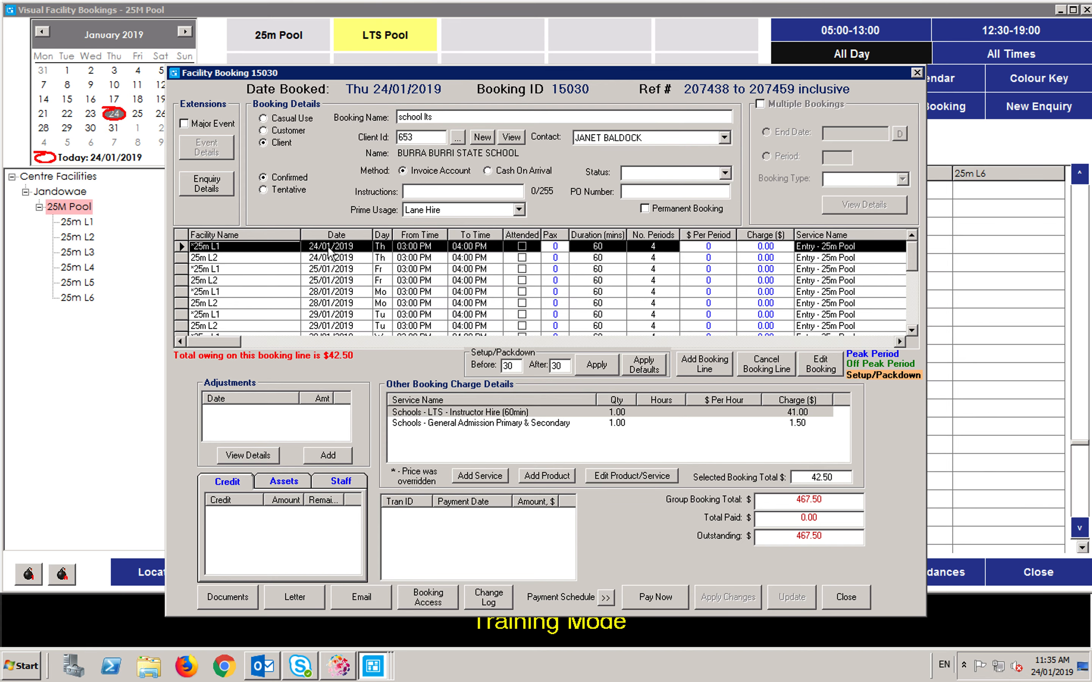
Step: Cancel the 25m L1 and 25m L2 booking lines on Monday 28/01/2019 and Monday 4/02/2019, and acknowledge the cancellation
left_click(822, 364)
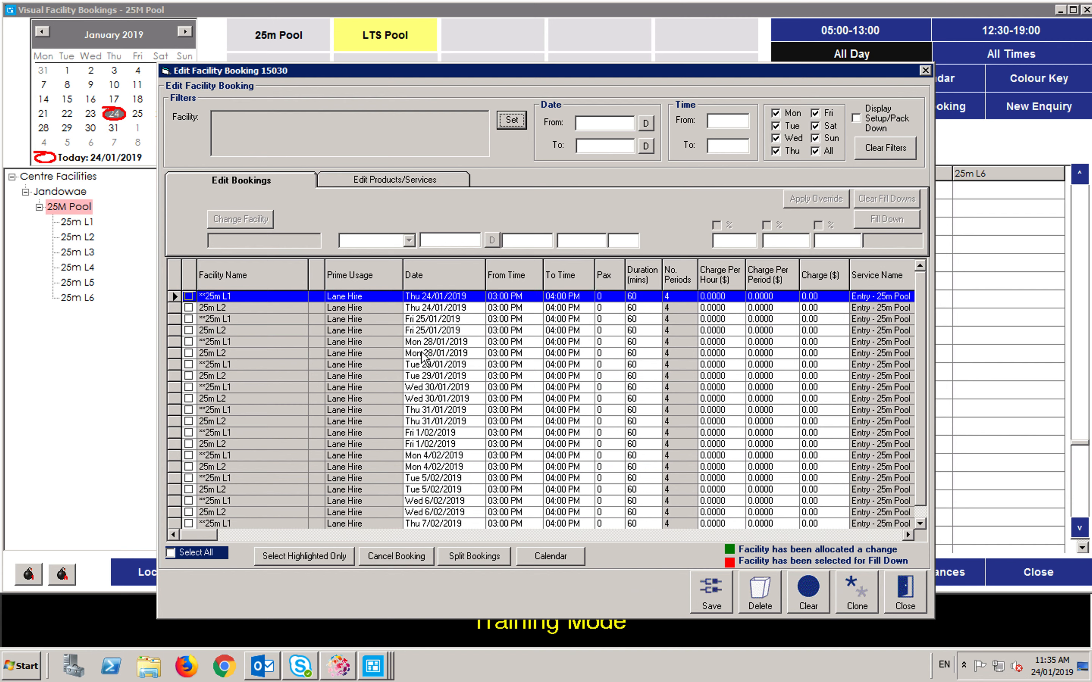
left_click(190, 341)
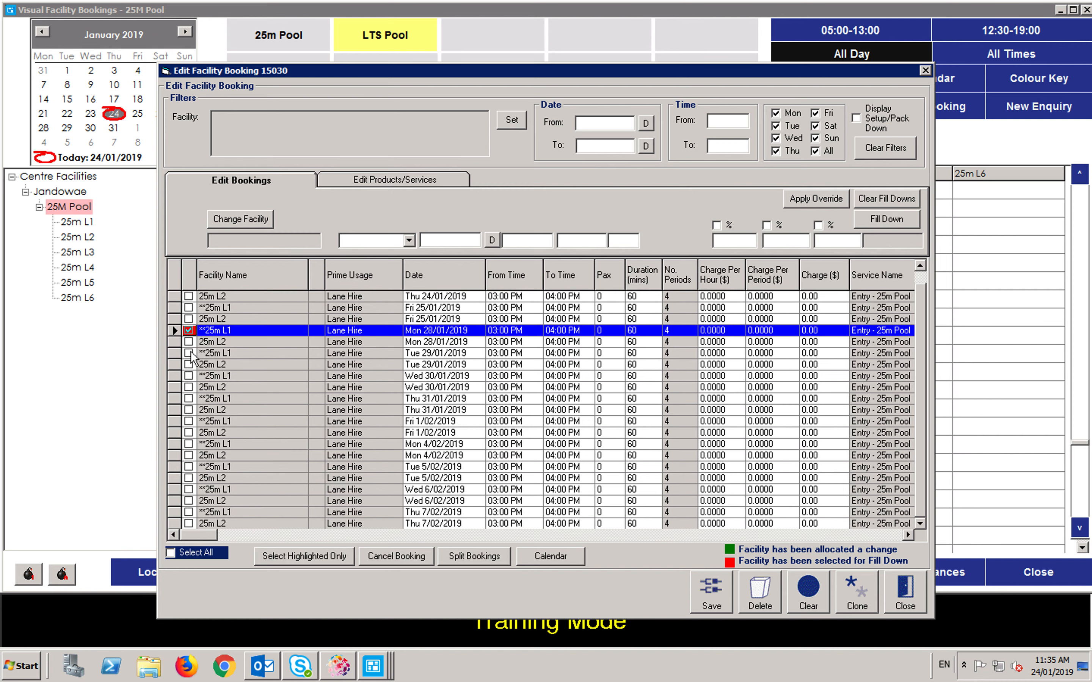
left_click(190, 341)
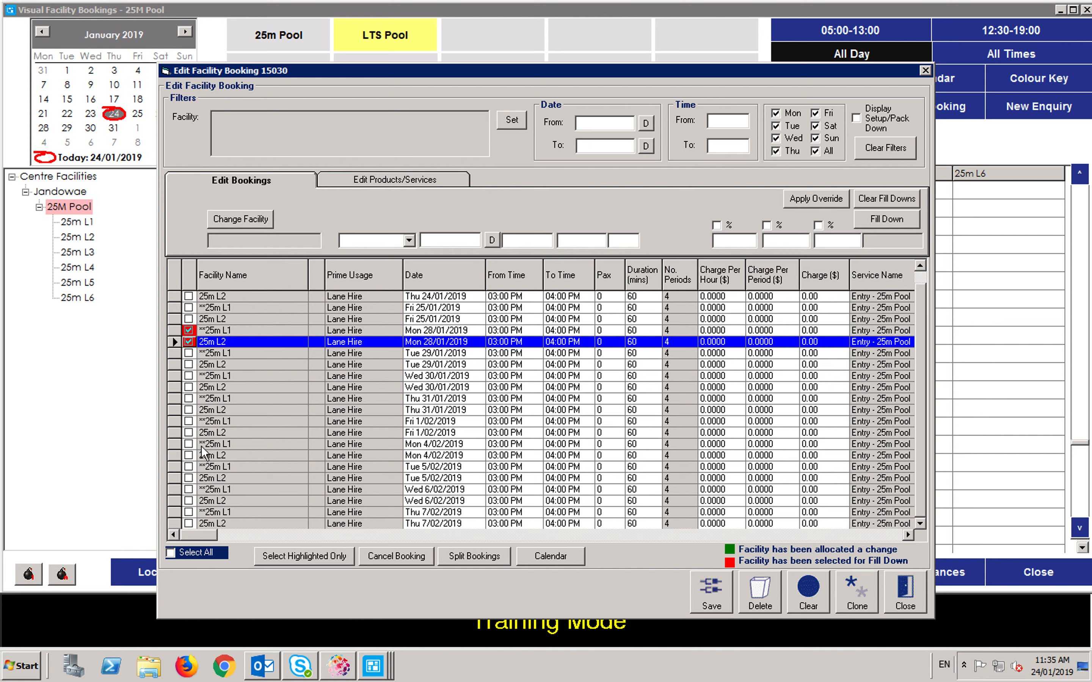
left_click(189, 444)
left_click(189, 455)
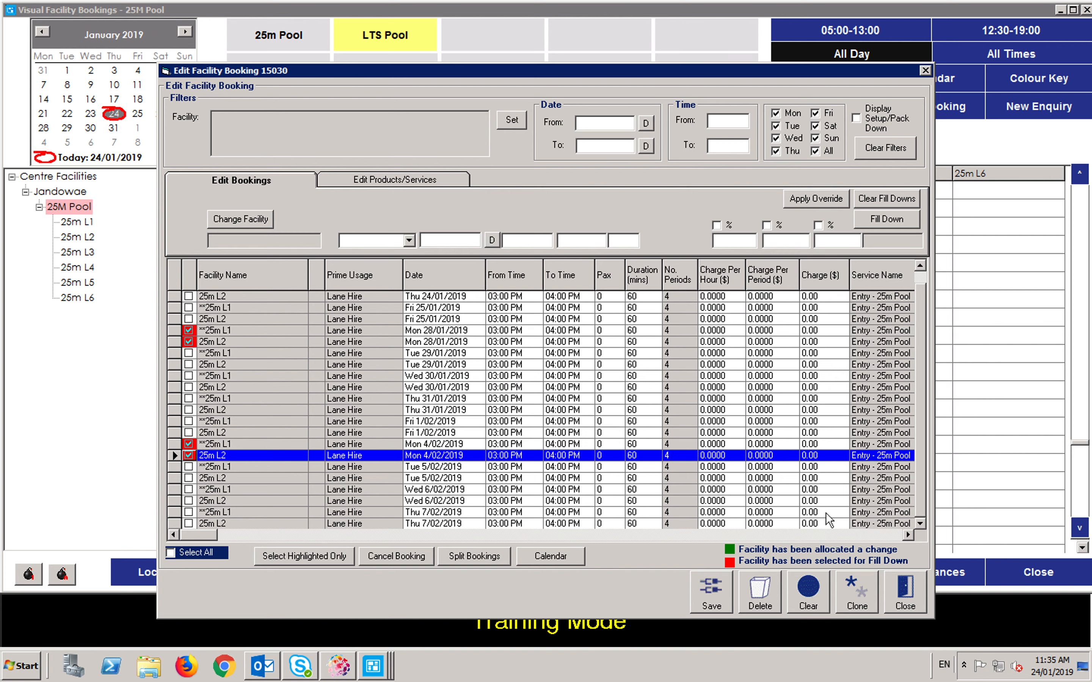
left_click(401, 557)
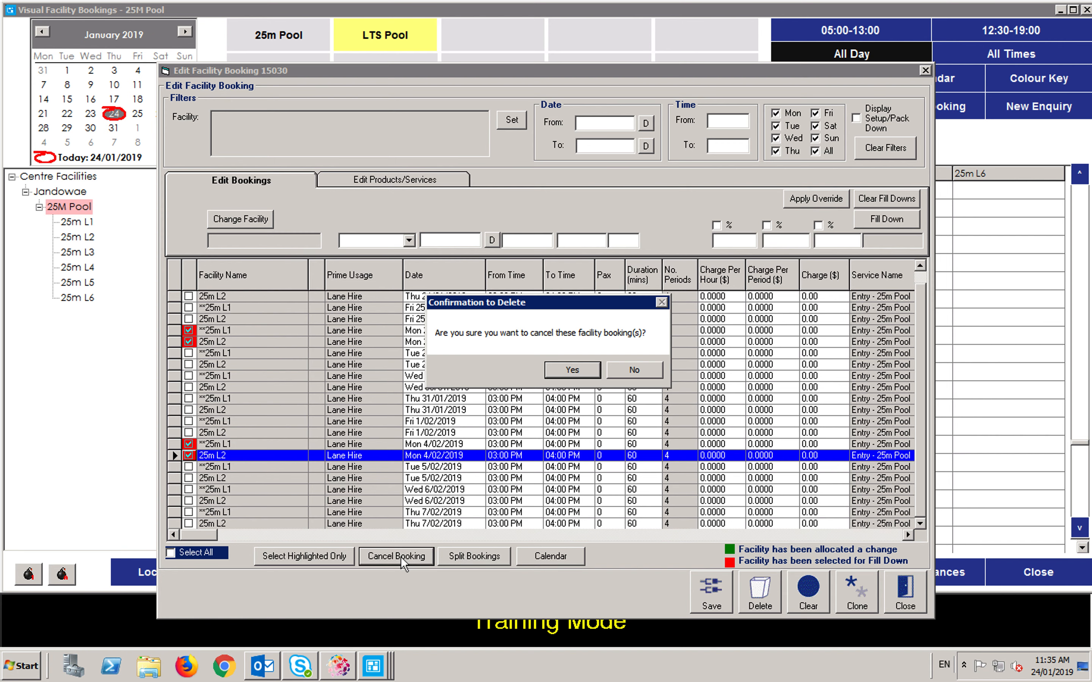
left_click(587, 371)
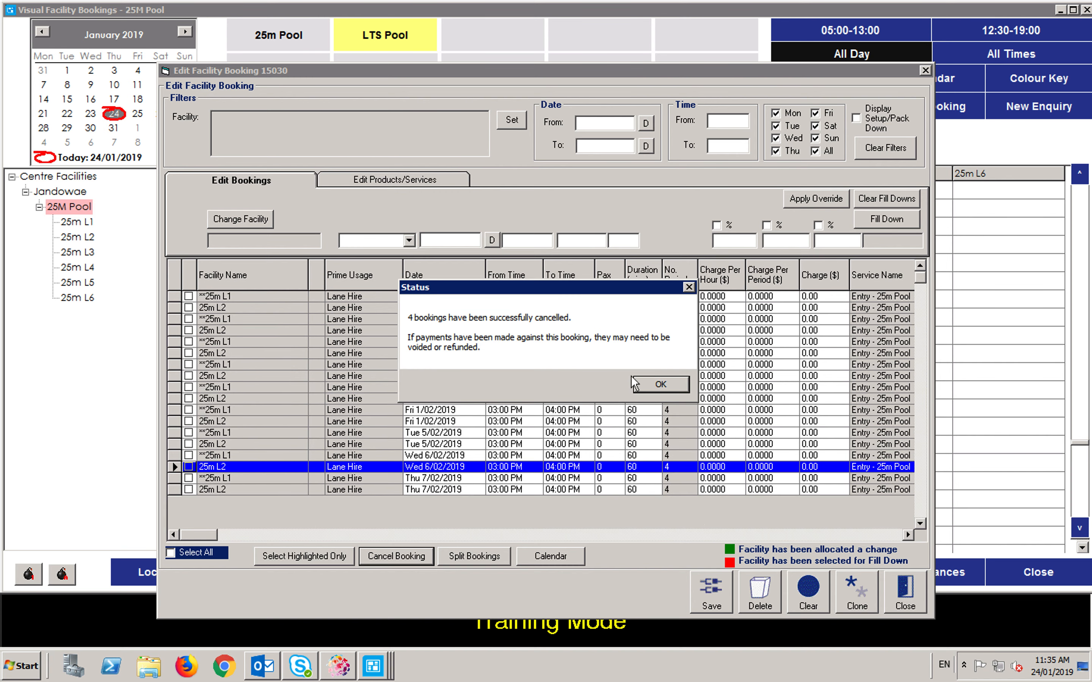
left_click(661, 383)
Step: Try to save the facility booking edits, dismiss the message, and return to the booking details
left_click(708, 591)
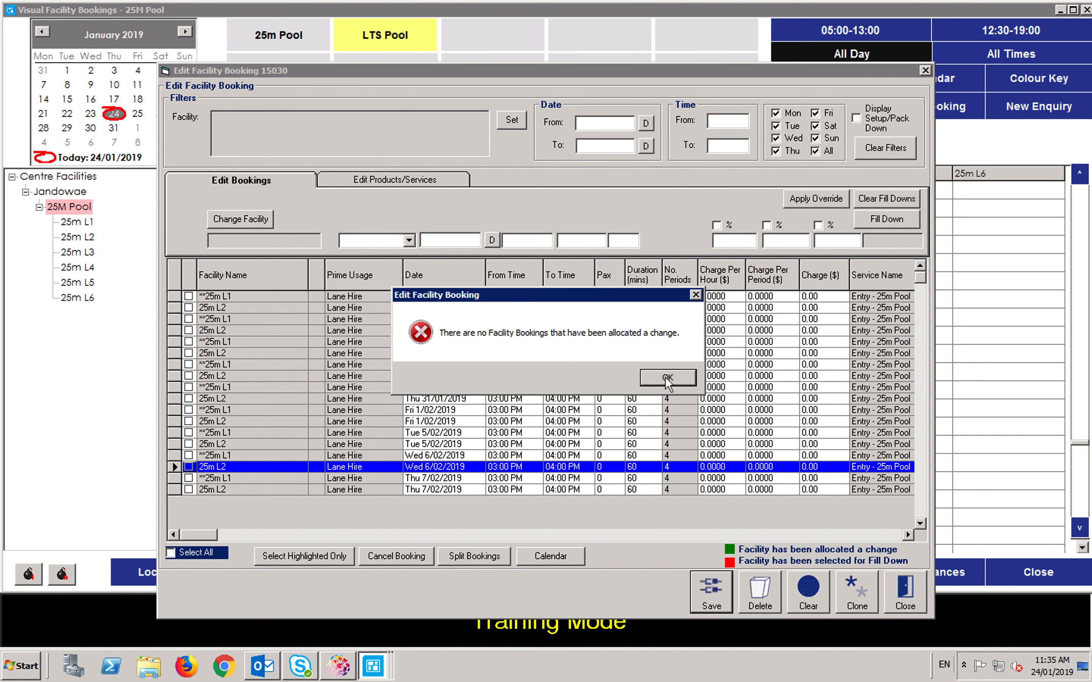
left_click(665, 378)
left_click(916, 594)
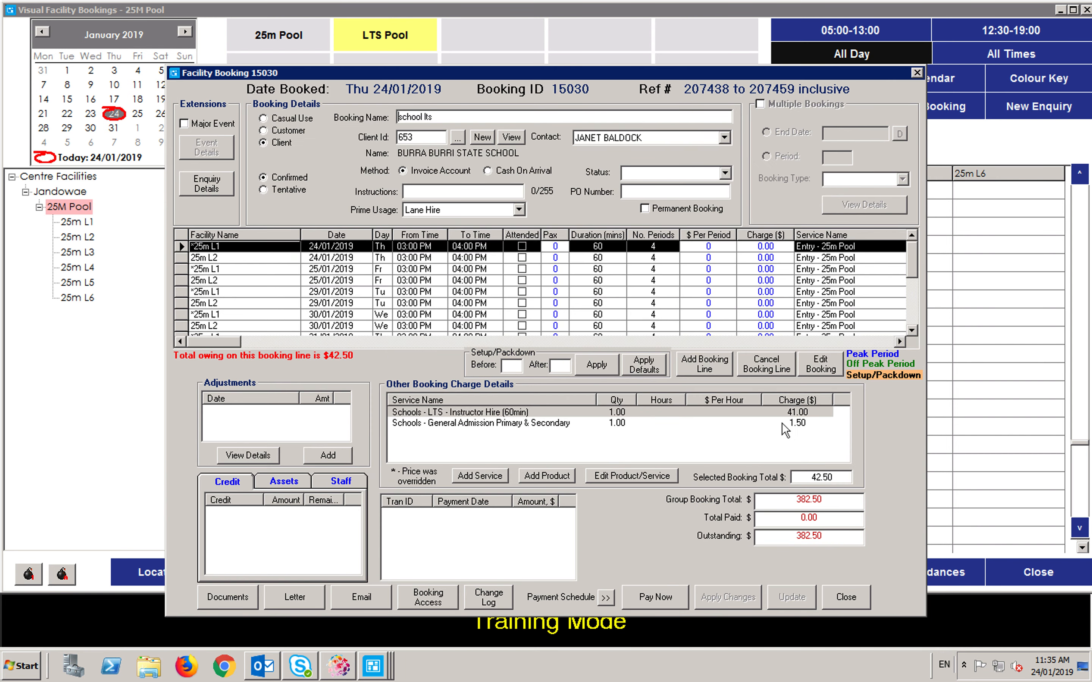
Step: Check the remaining booking lines for the cancelled Monday dates, and close the booking details
left_click(911, 331)
left_click(911, 330)
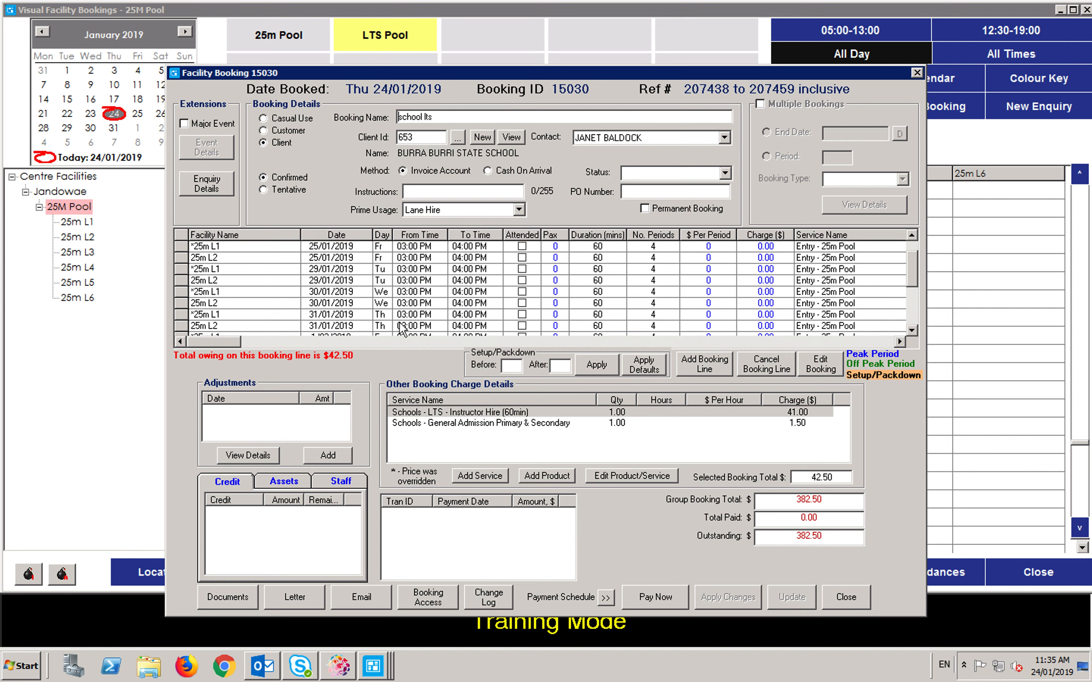
left_click(912, 332)
left_click(912, 333)
left_click(912, 333)
left_click(912, 332)
left_click(912, 332)
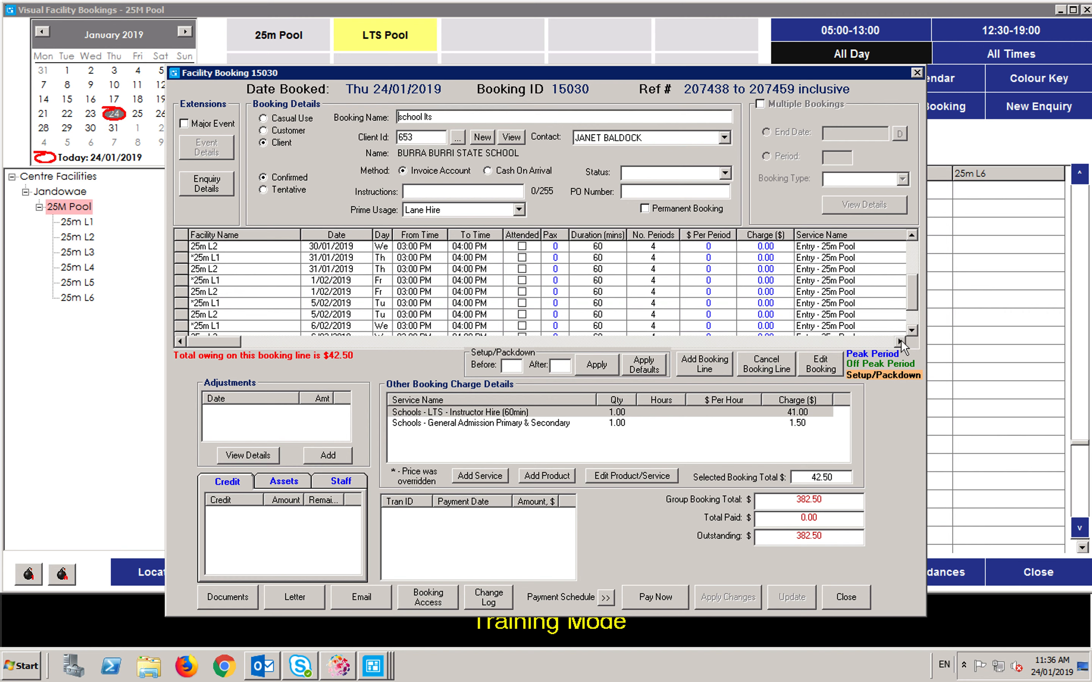
left_click(847, 597)
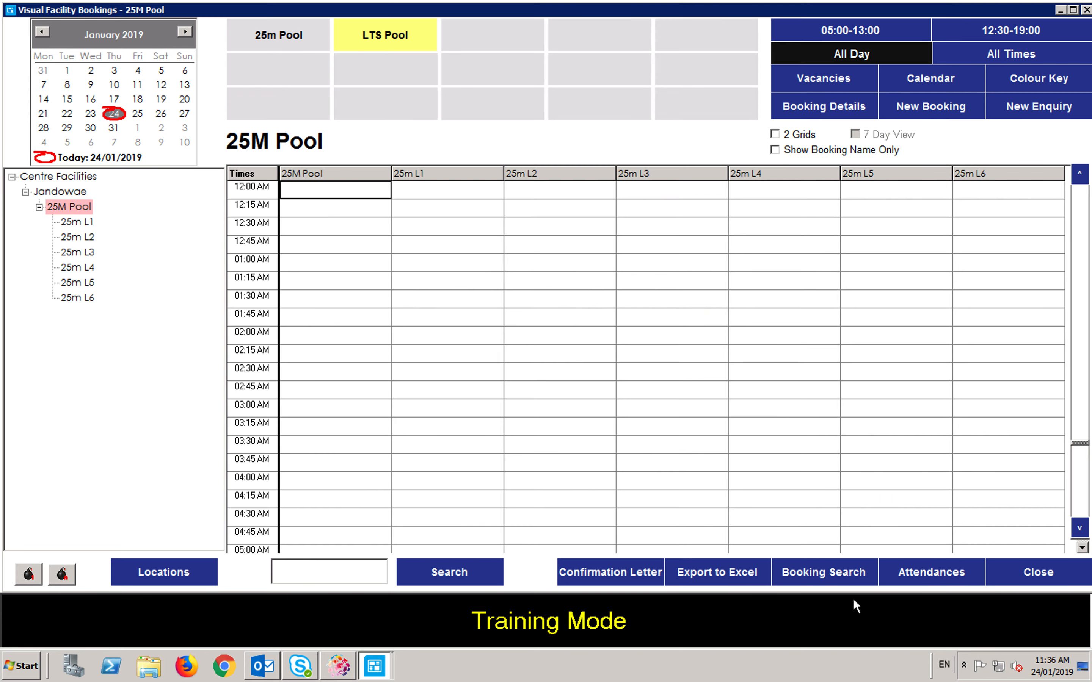